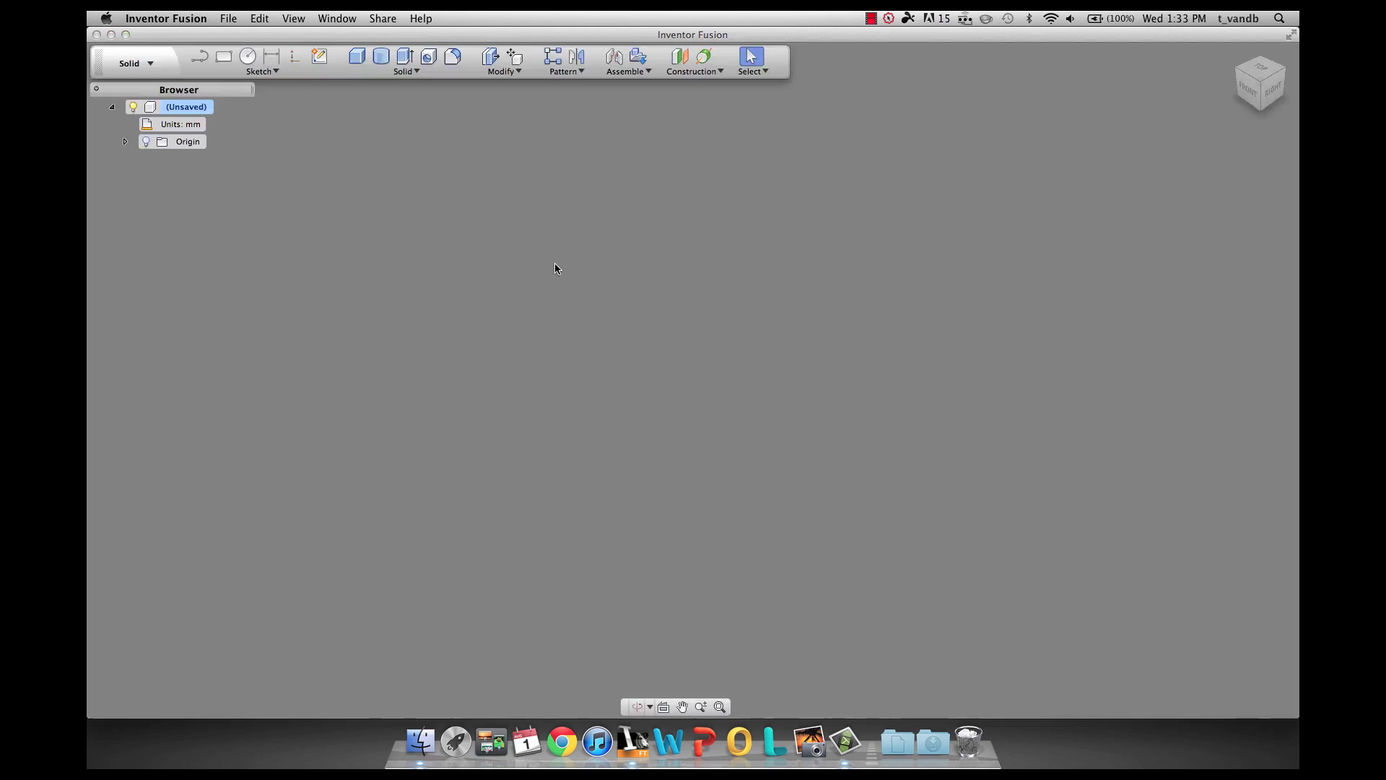
# Sketch a 45 × 40 mm base rectangle and extrude it 44 mm into a new box body
pyautogui.click(357, 60)
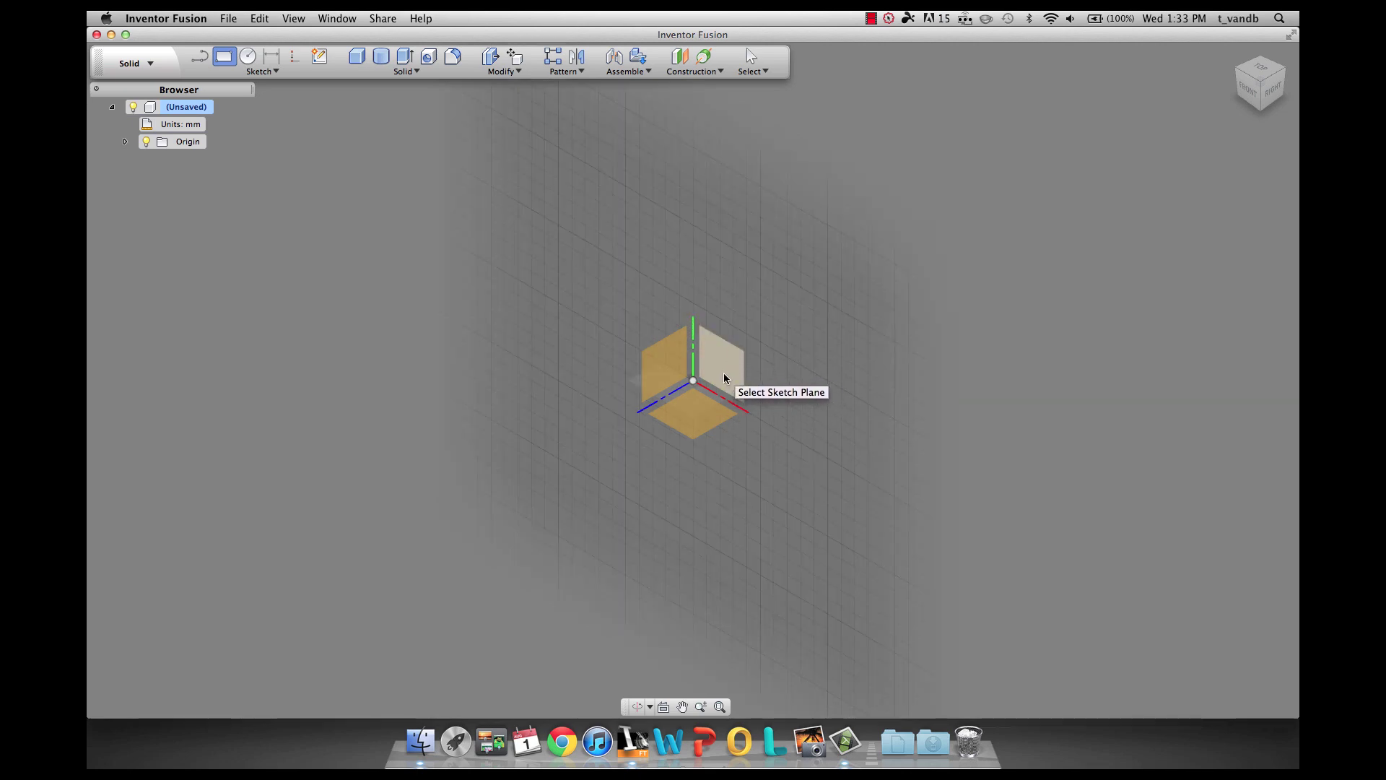
pyautogui.click(721, 374)
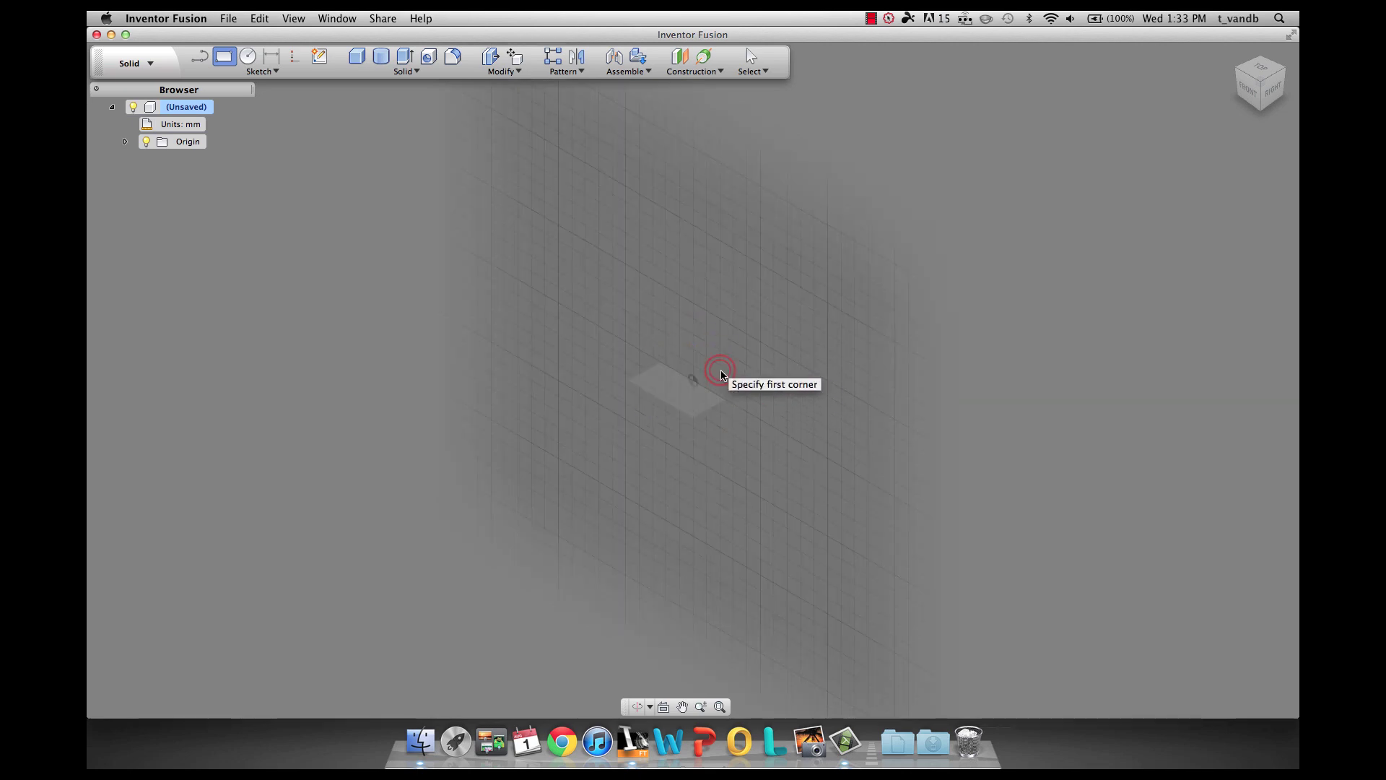
pyautogui.click(638, 287)
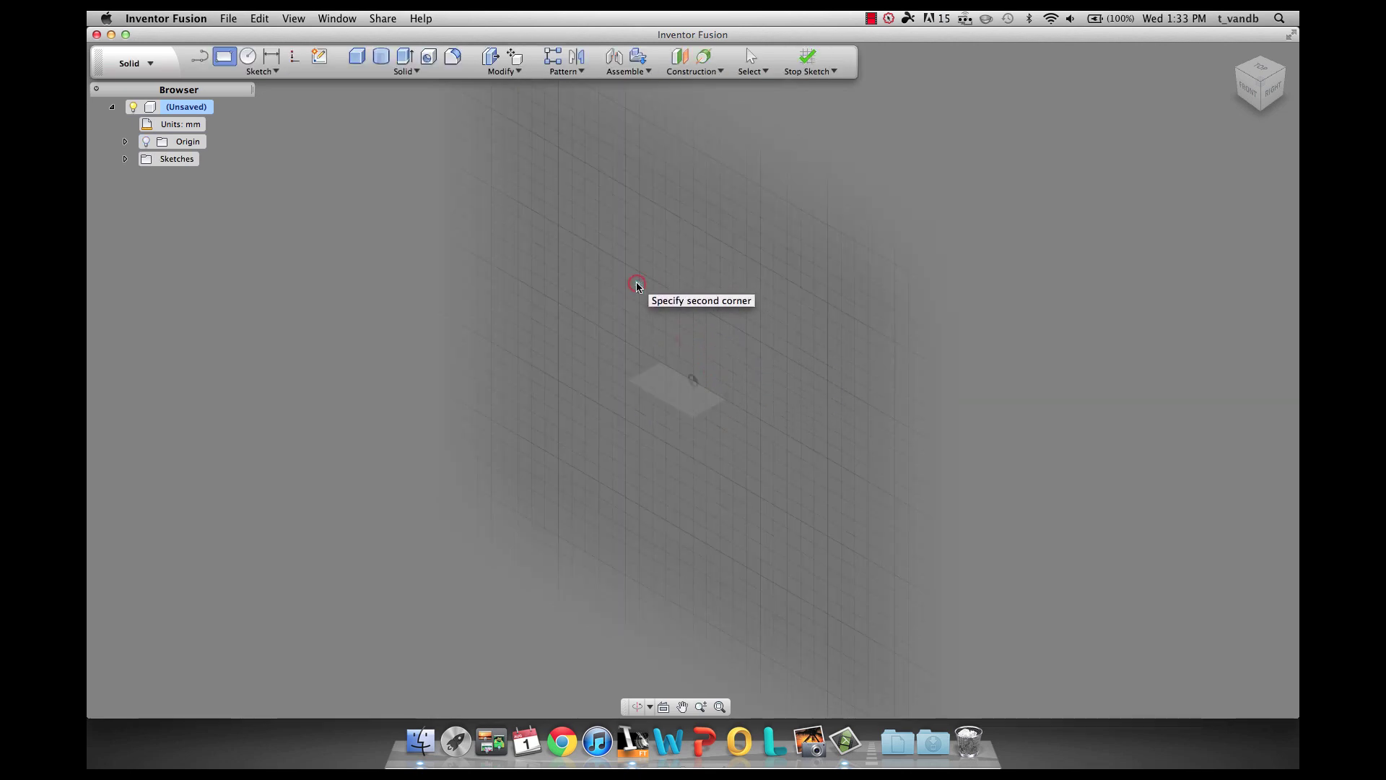
pyautogui.click(759, 480)
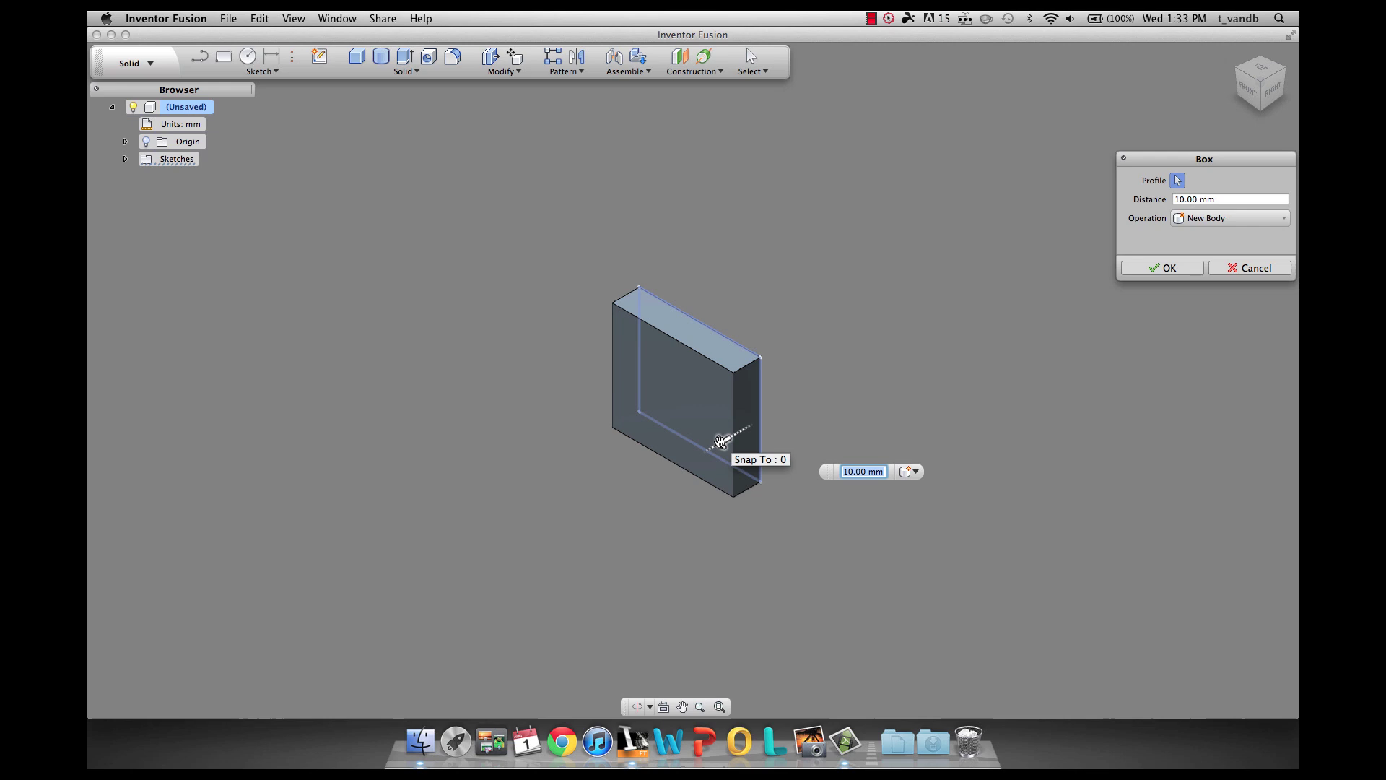
pyautogui.moveTo(720, 441); pyautogui.dragTo(611, 464)
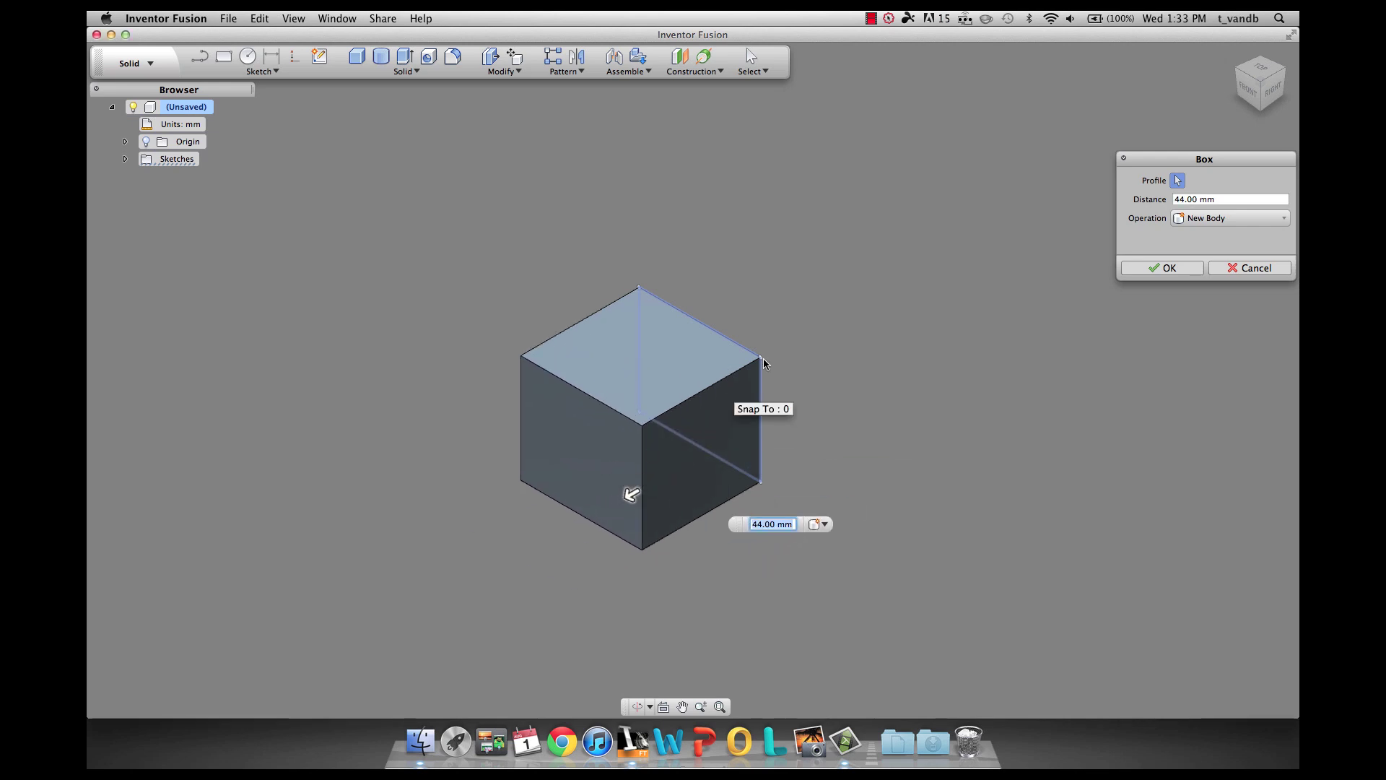
pyautogui.click(1187, 268)
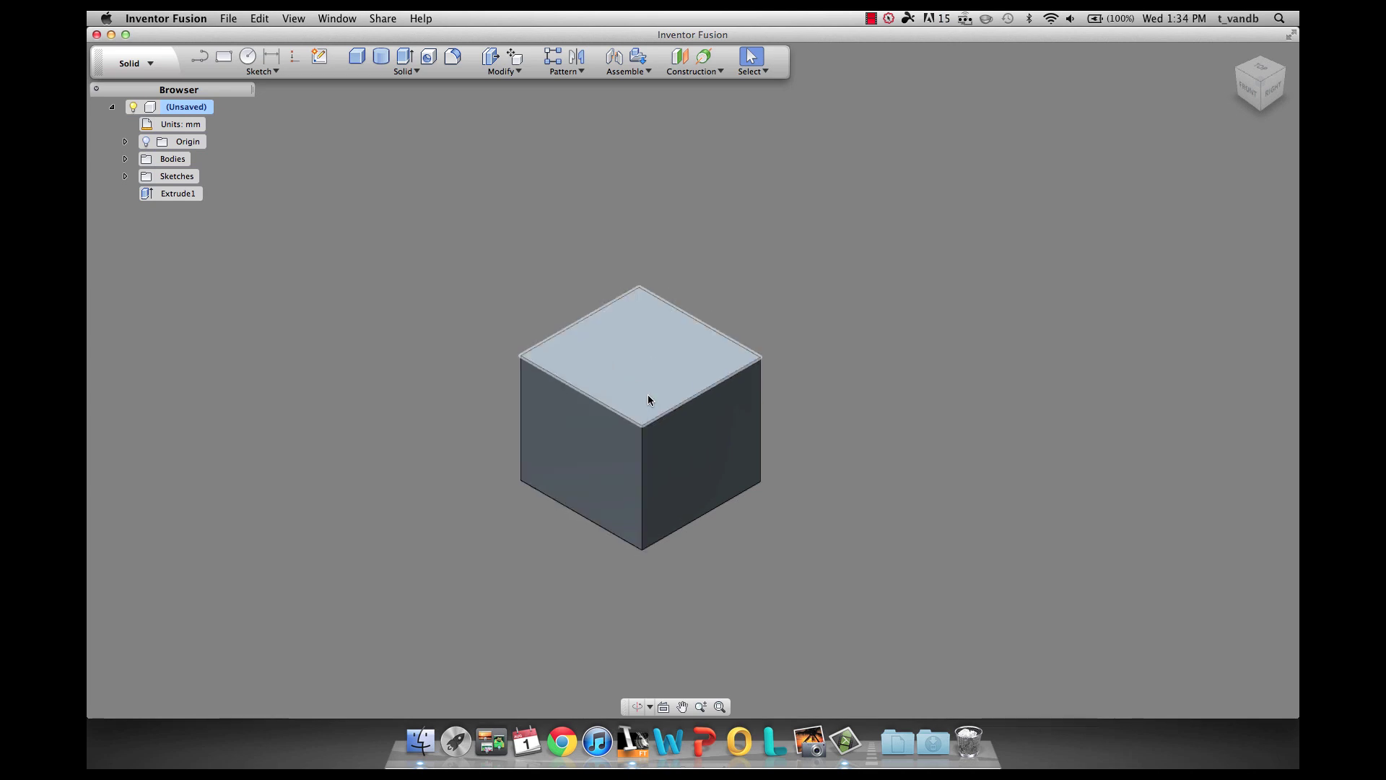
# Sketch a circle on the cube's right face and extrude it 46 mm, joined to the box
pyautogui.moveTo(703, 455); pyautogui.dragTo(588, 325, button='middle')
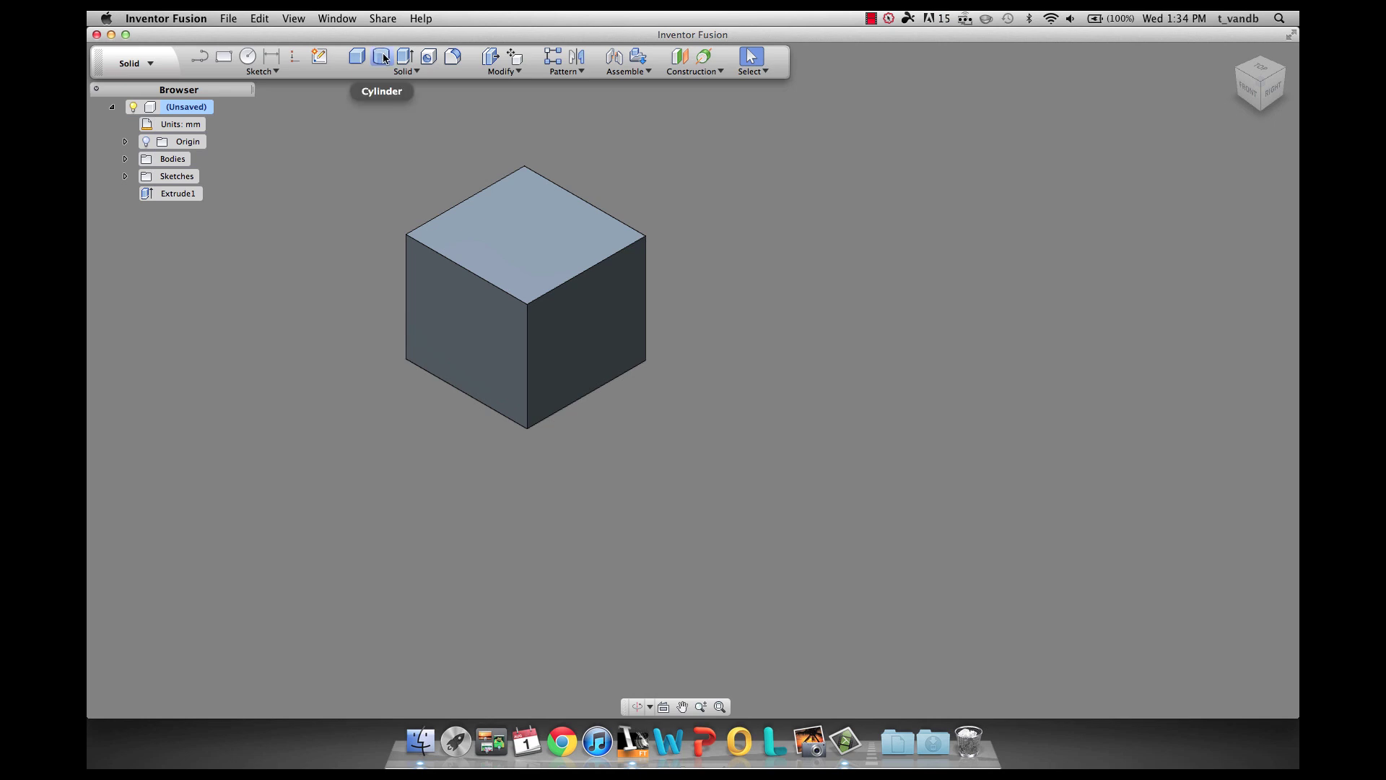
pyautogui.press('c')
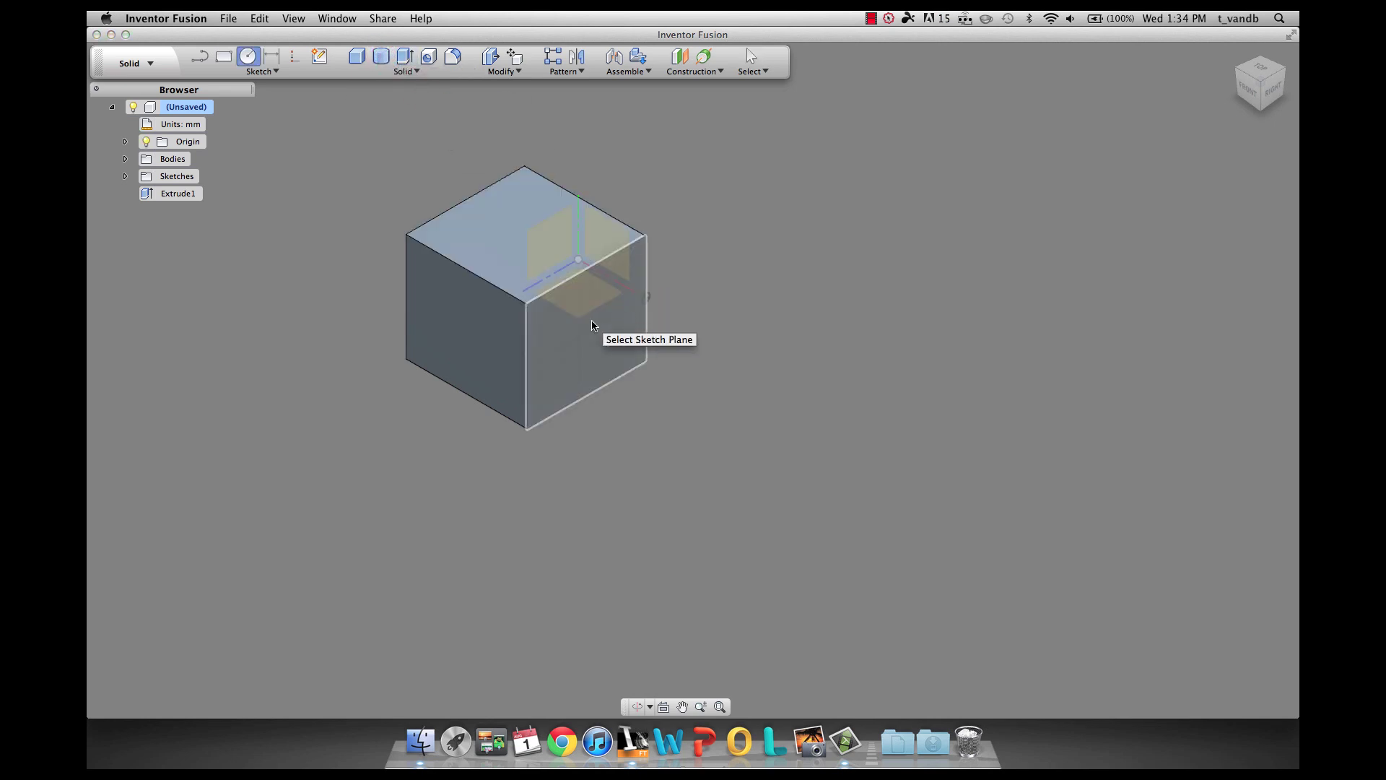
pyautogui.click(587, 331)
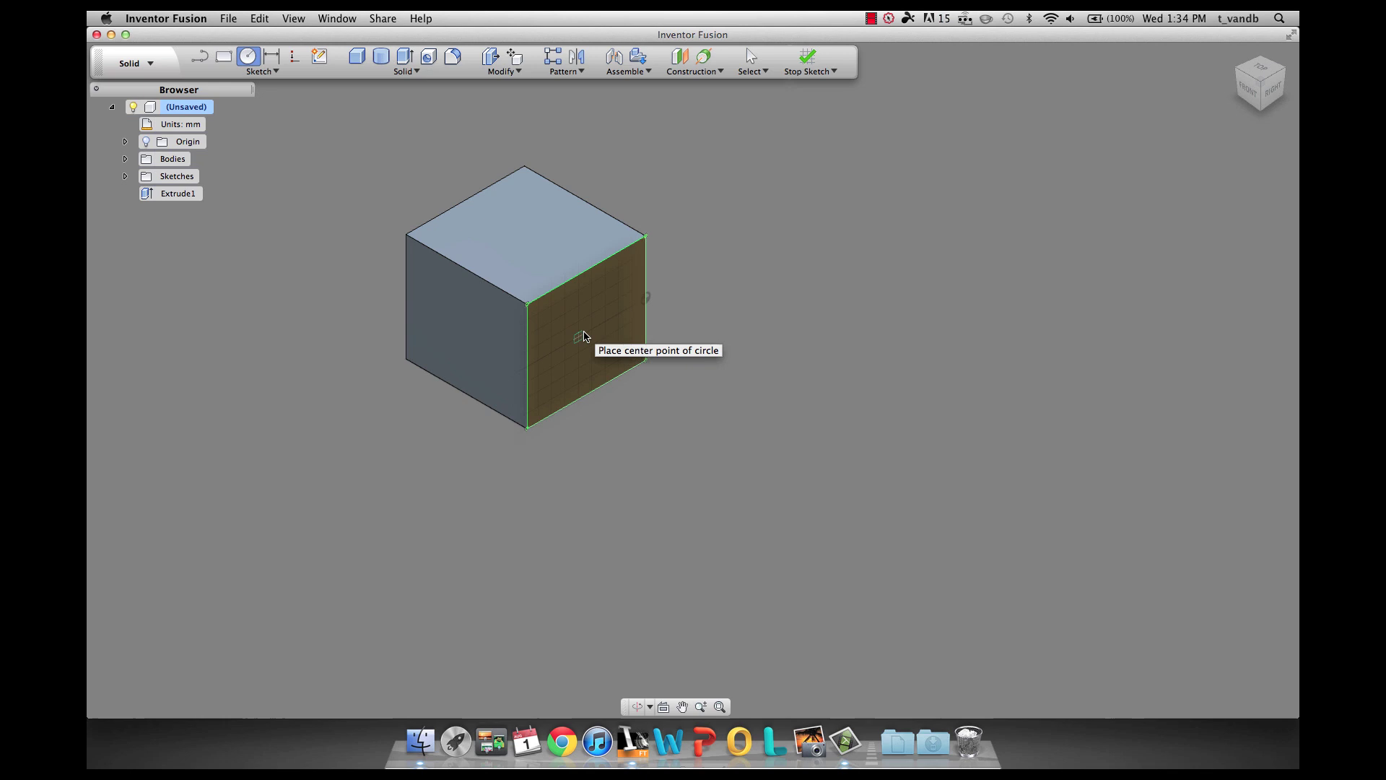
pyautogui.click(586, 332)
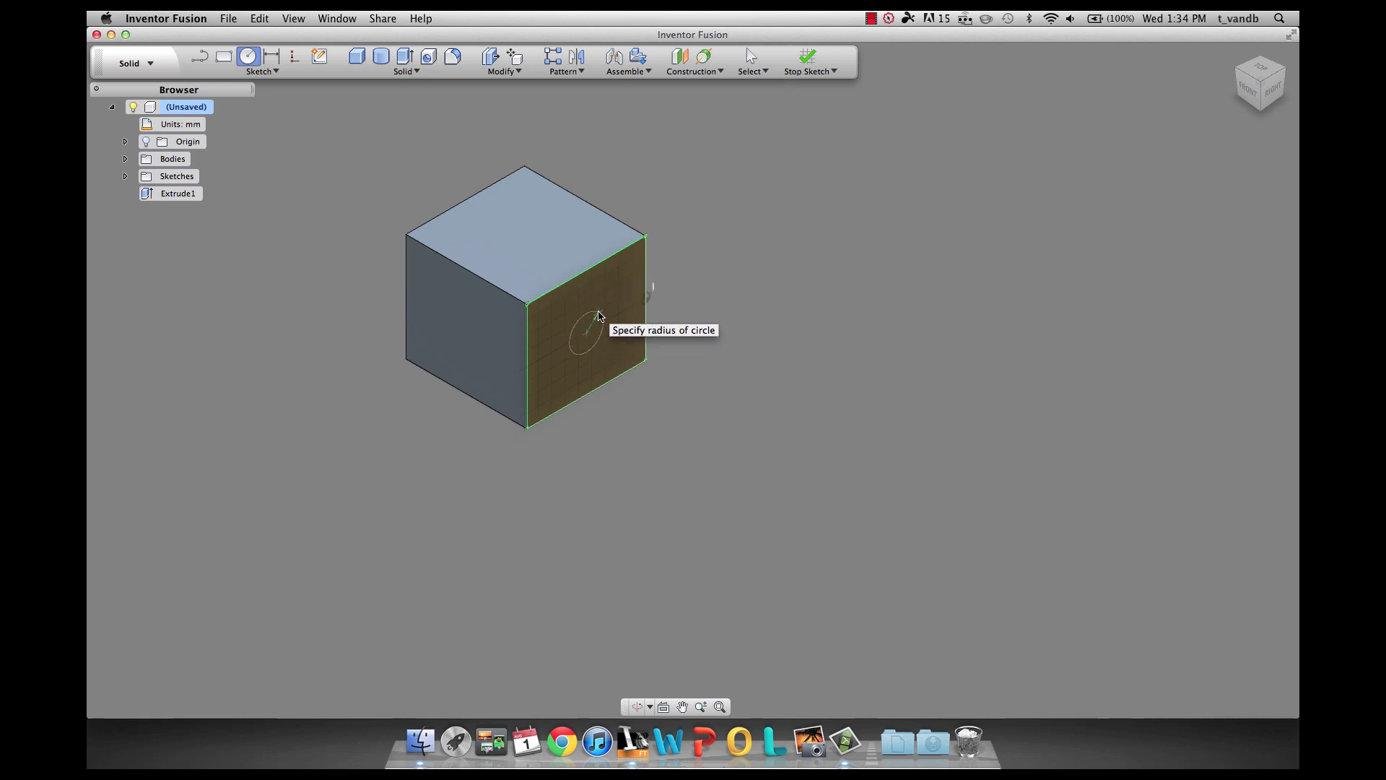
pyautogui.click(600, 311)
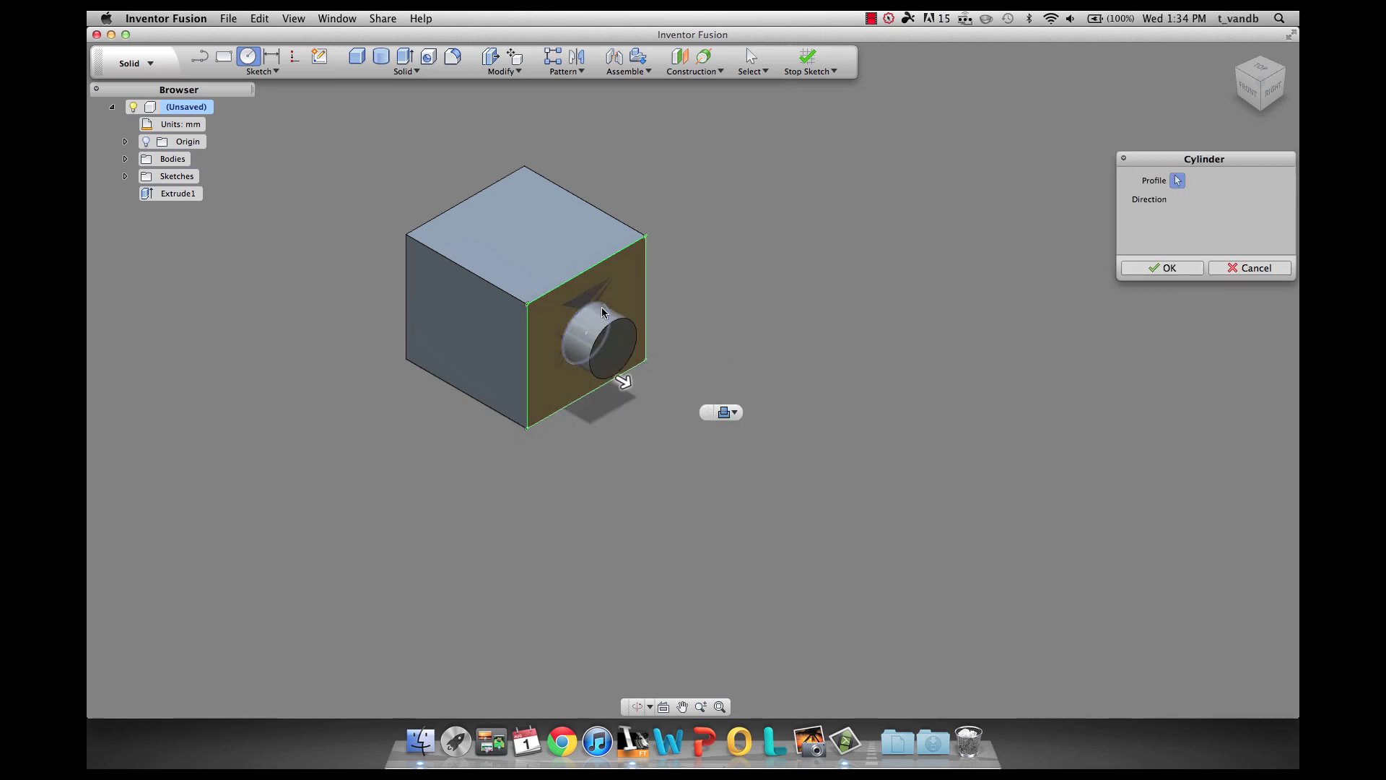
pyautogui.moveTo(624, 383)
pyautogui.mouseDown()
pyautogui.moveTo(665, 387)
pyautogui.moveTo(584, 322)
pyautogui.moveTo(403, 252)
pyautogui.moveTo(560, 354)
pyautogui.moveTo(745, 386)
pyautogui.mouseUp()
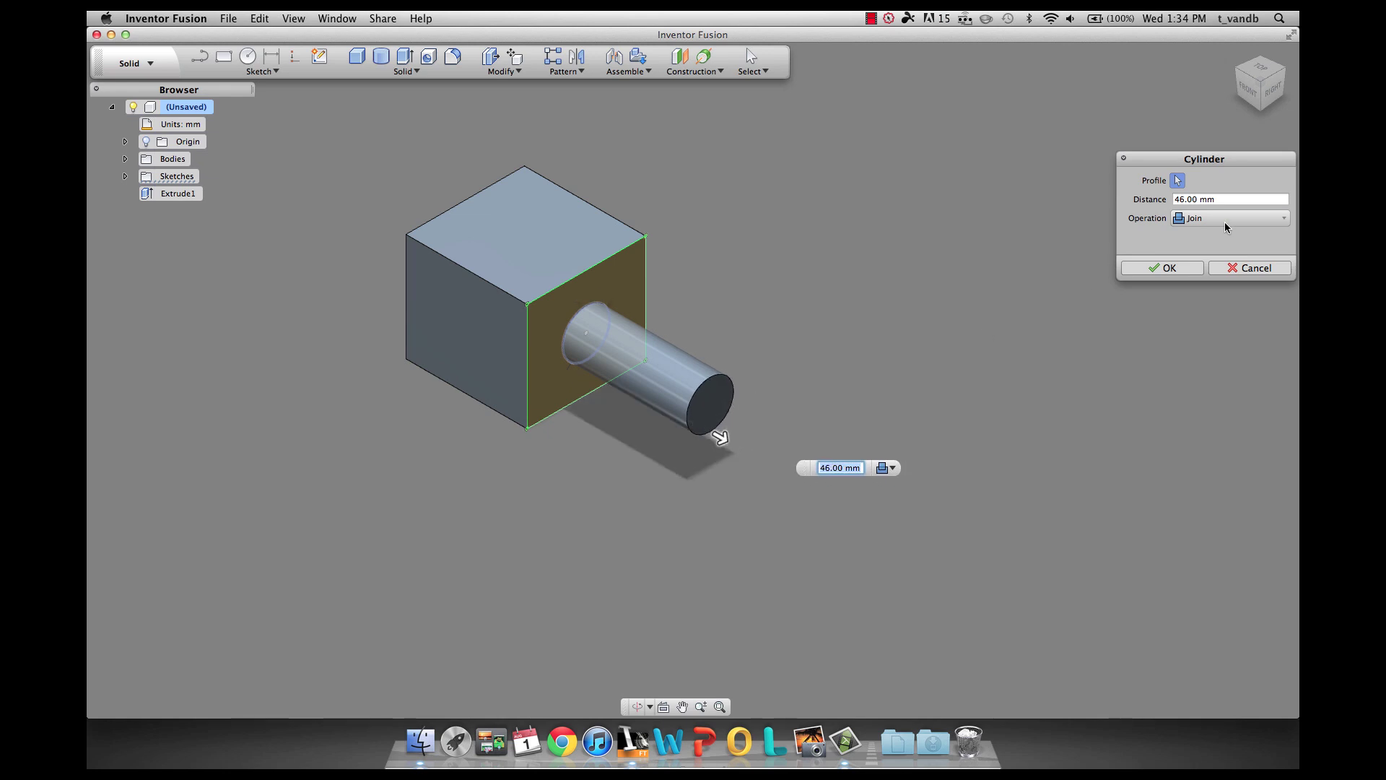
pyautogui.click(1163, 268)
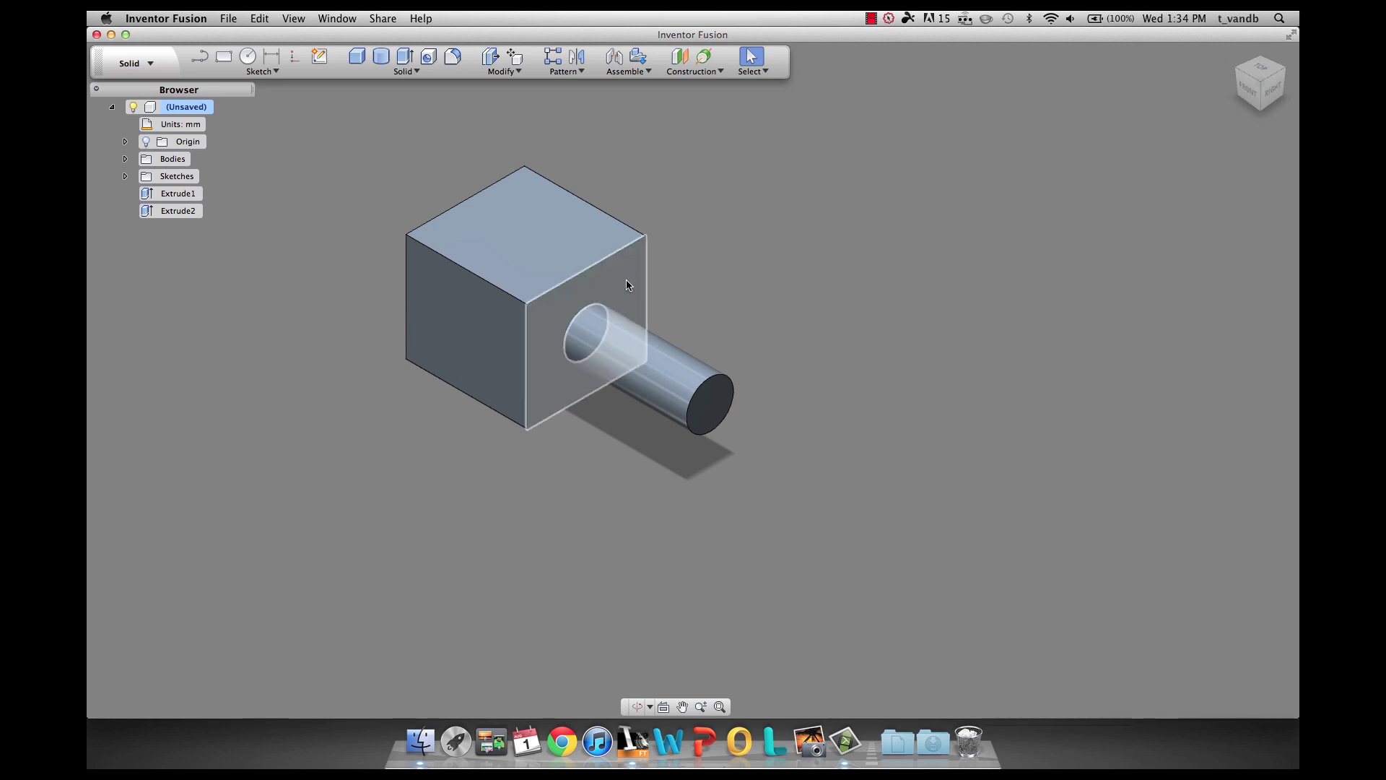
pyautogui.scroll(-1, 679, 267)
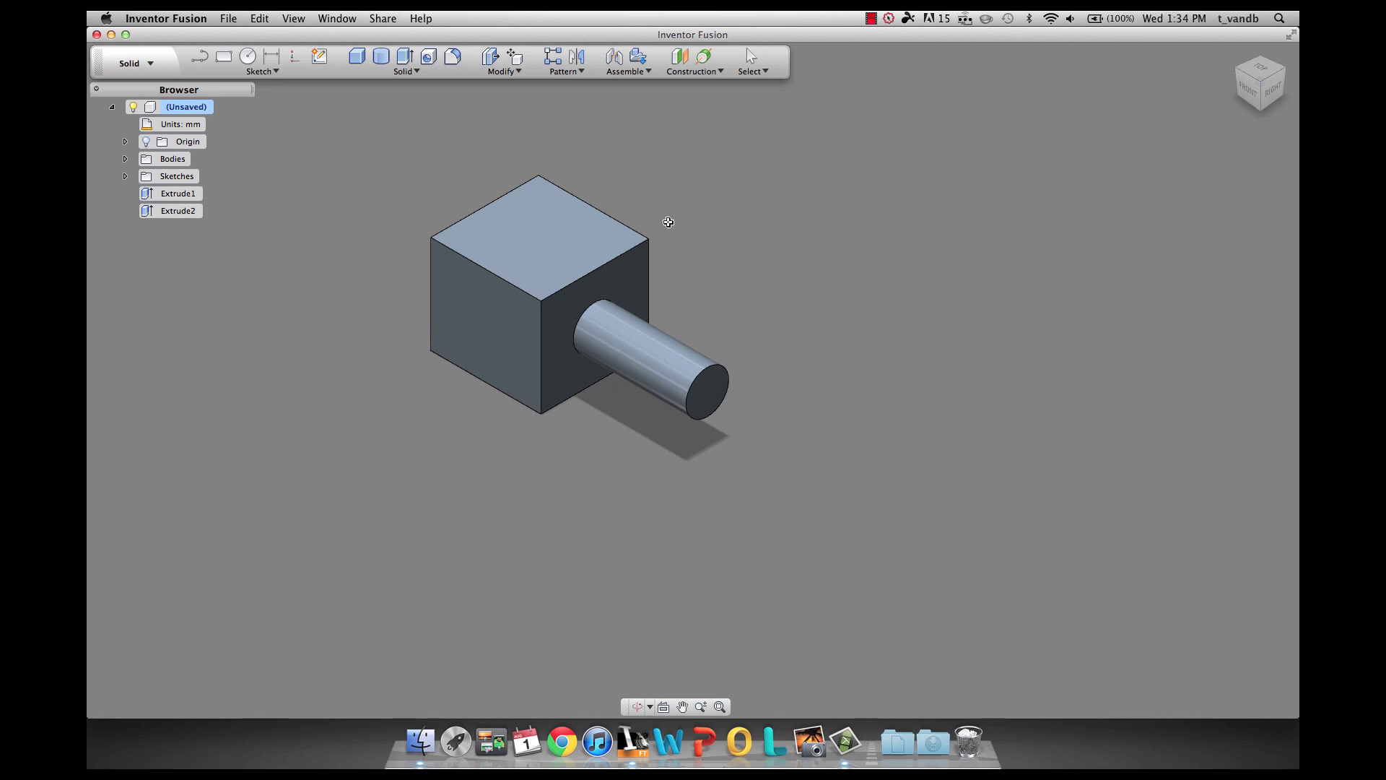
pyautogui.moveTo(669, 222); pyautogui.dragTo(771, 289, button='middle')
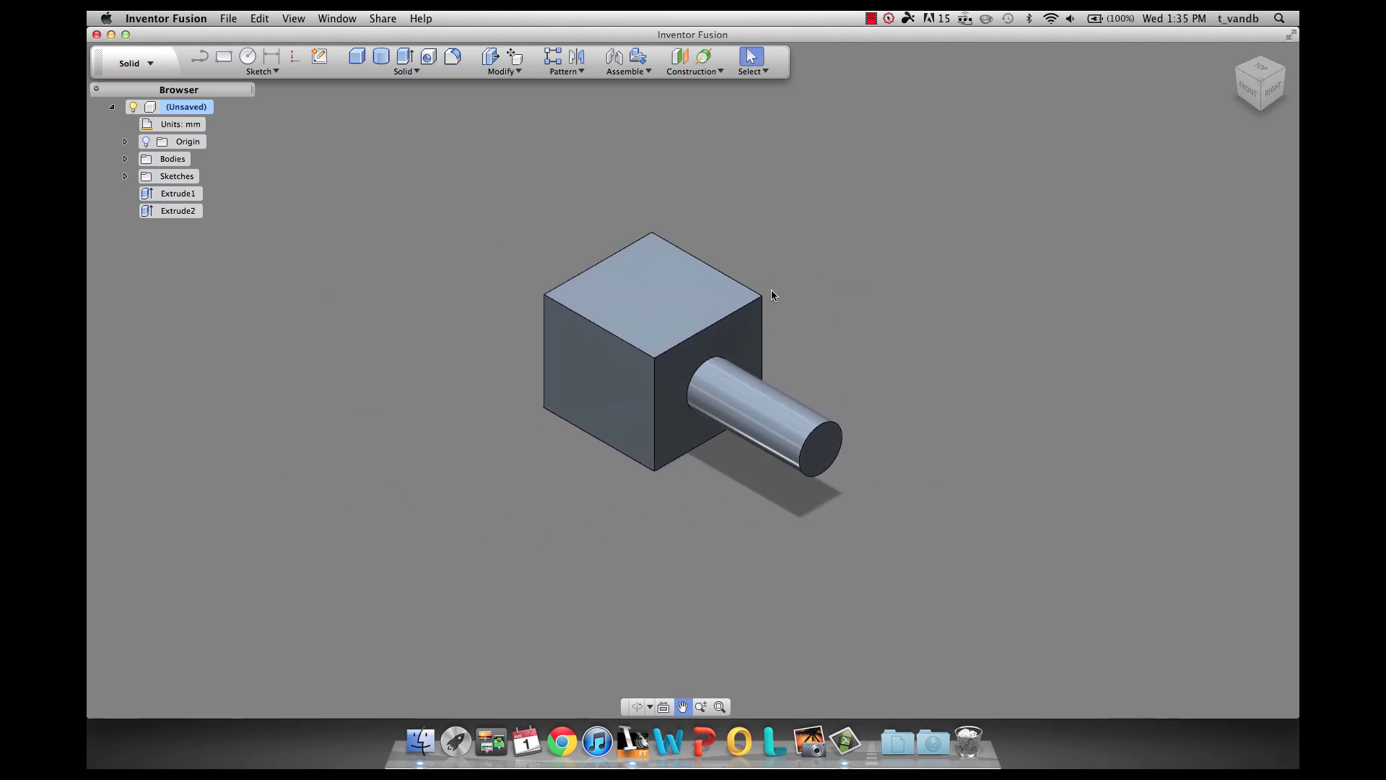
pyautogui.click(683, 706)
pyautogui.moveTo(587, 410); pyautogui.dragTo(709, 420)
pyautogui.click(682, 706)
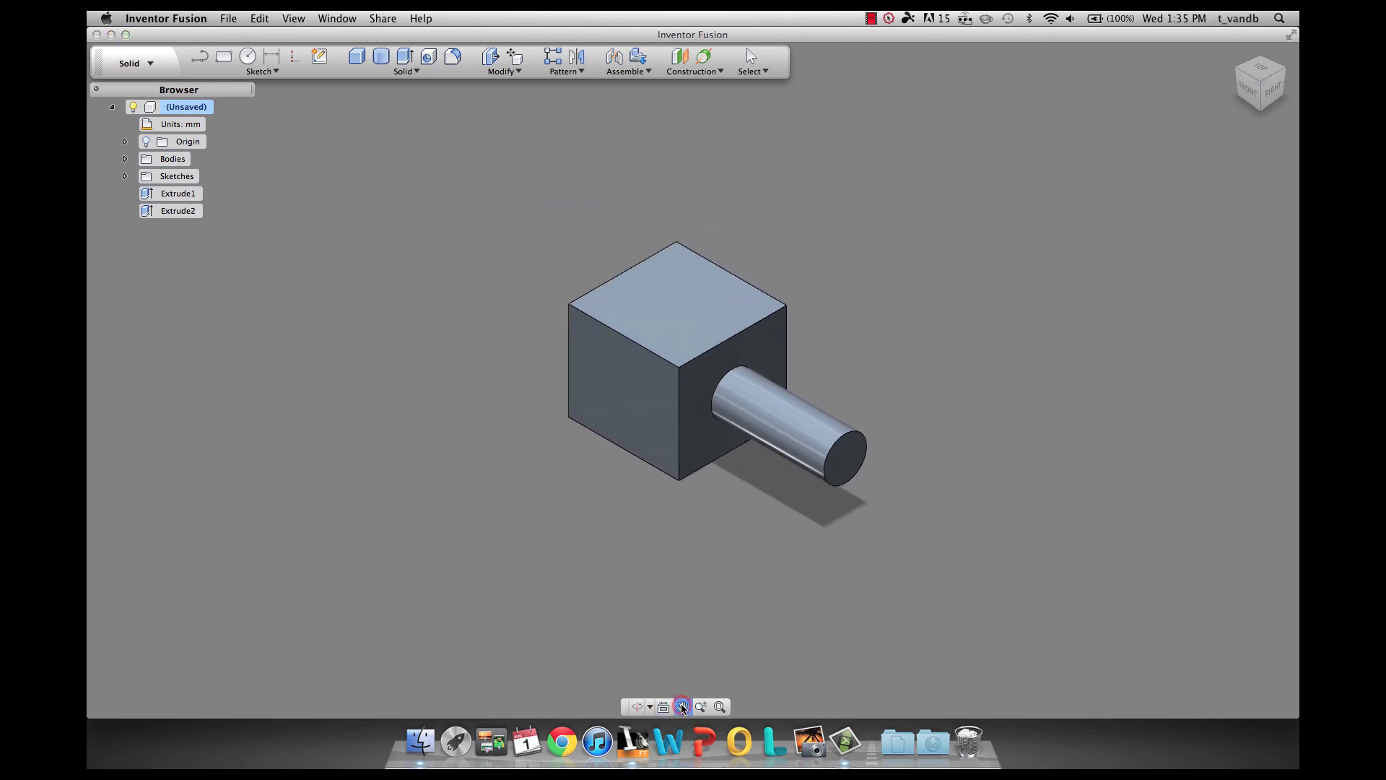
pyautogui.press('Escape')
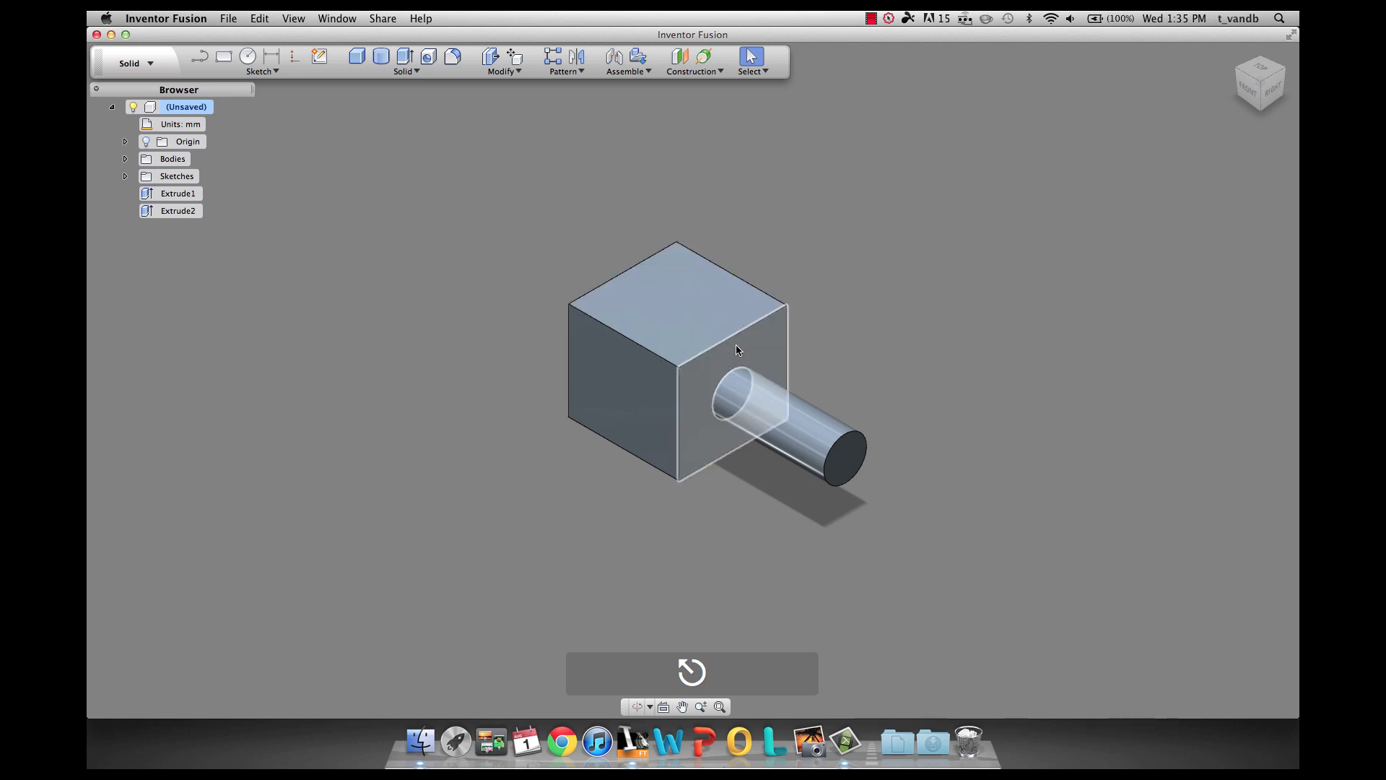
pyautogui.moveTo(778, 340); pyautogui.dragTo(666, 325, button='middle')
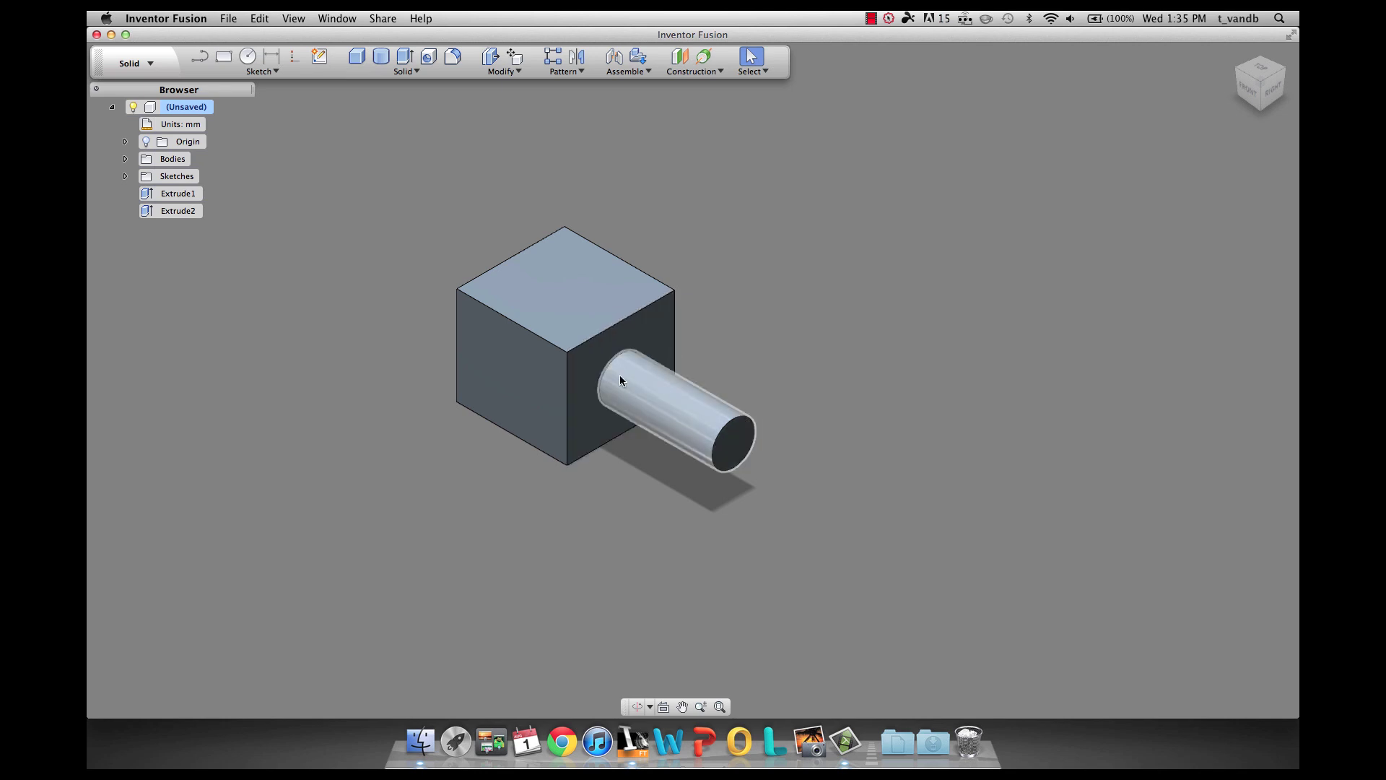
pyautogui.scroll(10, 590, 376)
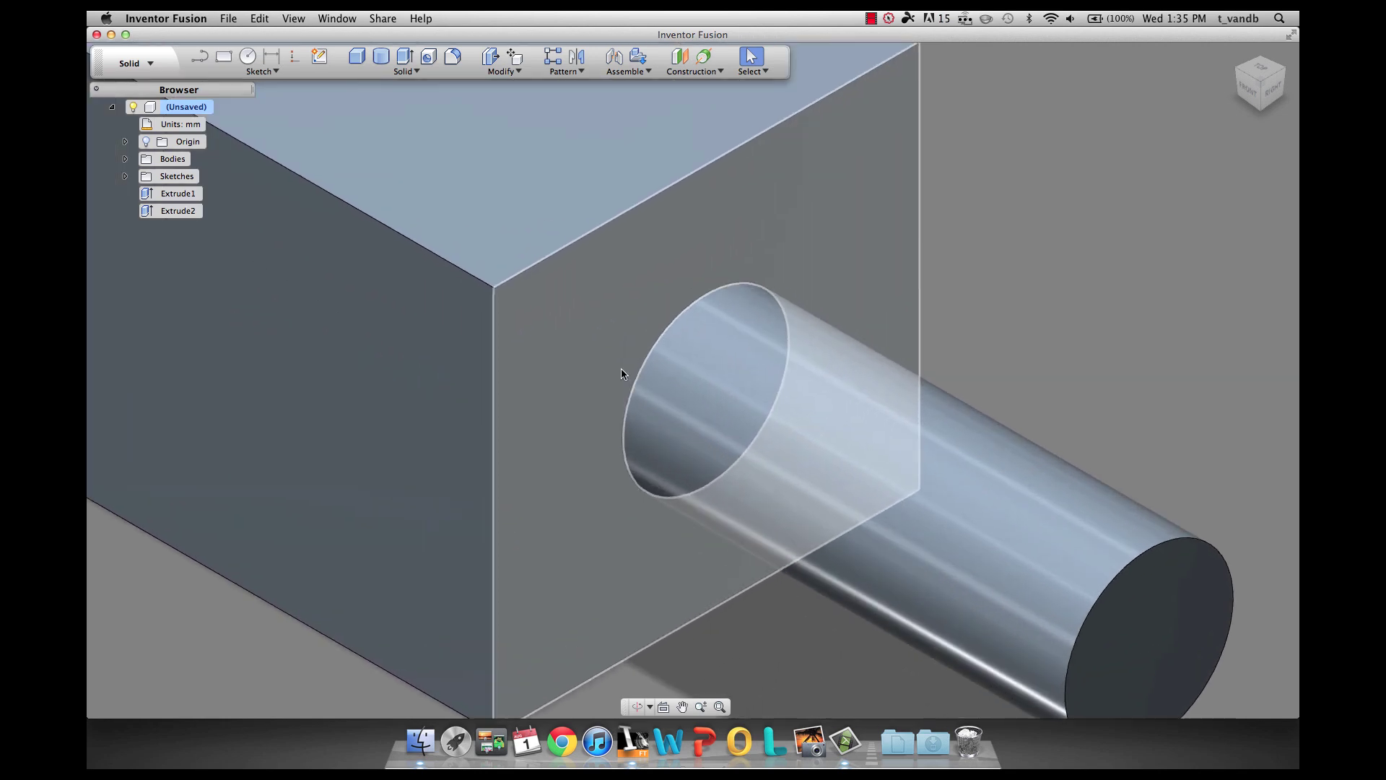
pyautogui.scroll(-10, 625, 368)
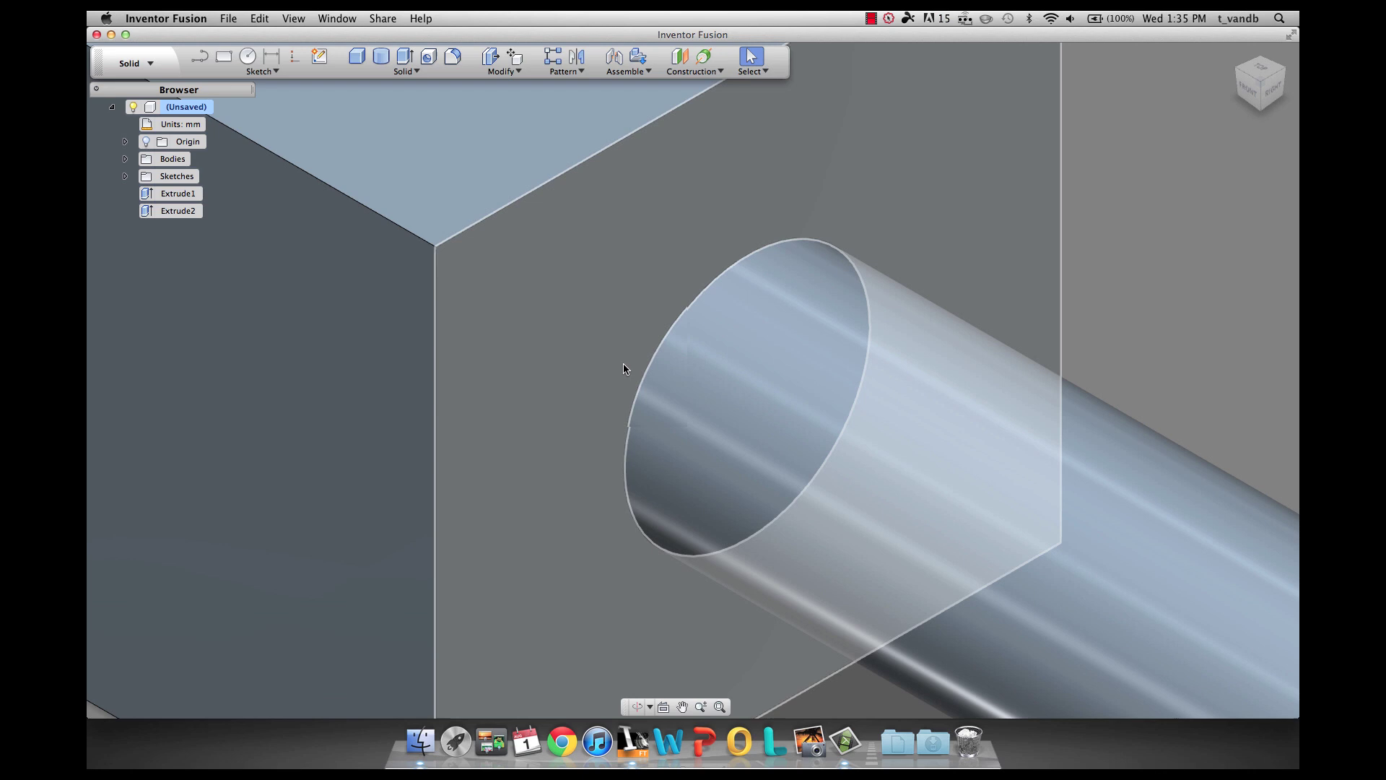
pyautogui.scroll(-4, 625, 366)
pyautogui.scroll(4, 602, 381)
pyautogui.scroll(-5, 602, 379)
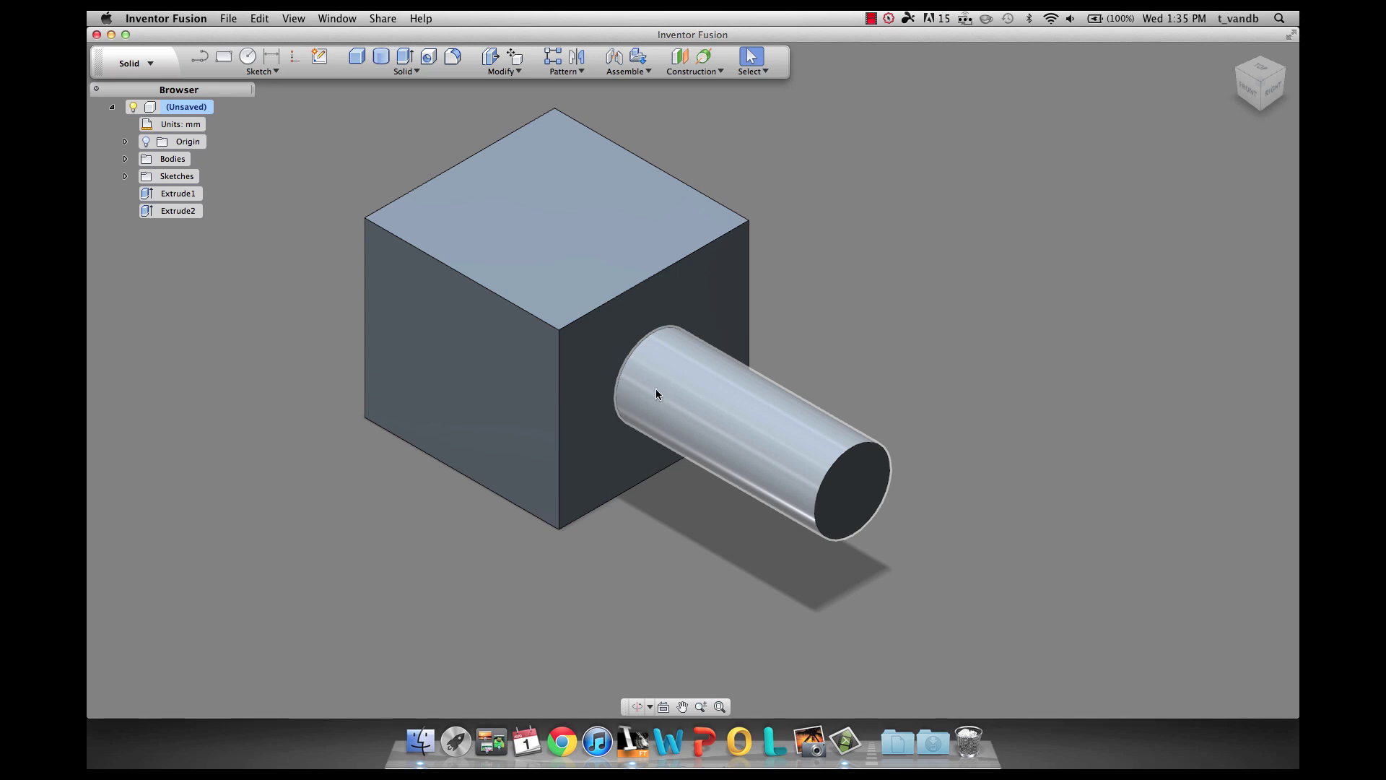
pyautogui.press('shift')
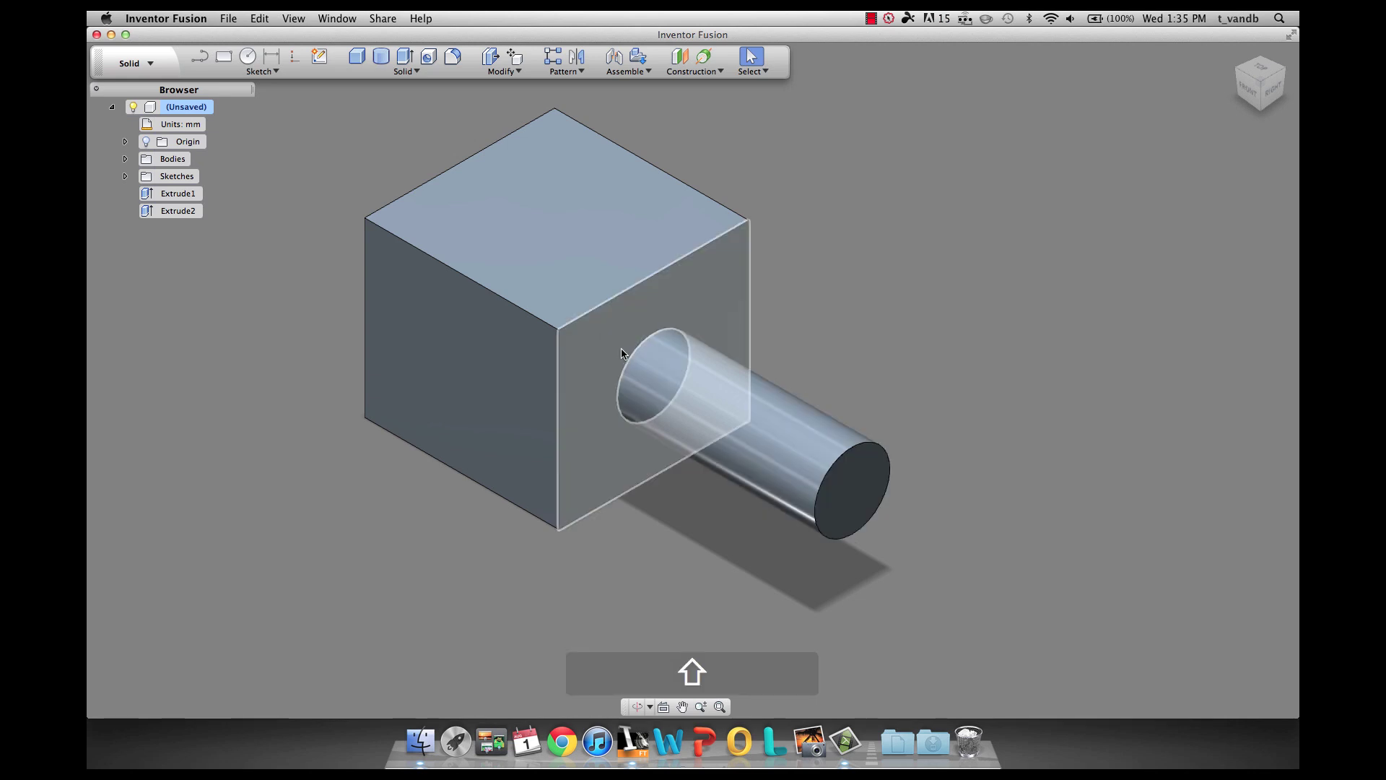
pyautogui.keyDown('shift'); pyautogui.moveTo(618, 338); pyautogui.dragTo(526, 343, button='middle'); pyautogui.keyUp('shift')
pyautogui.press('F6')
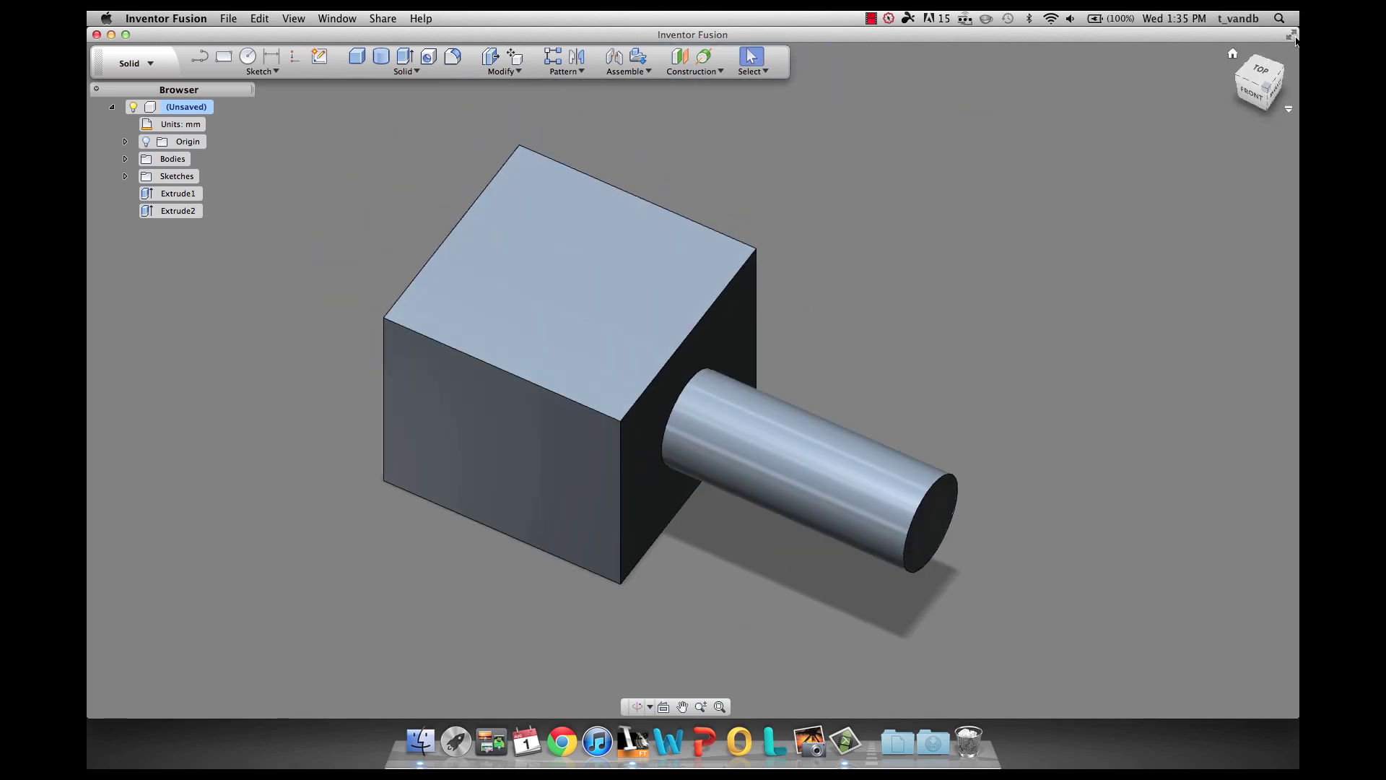
pyautogui.click(1273, 84)
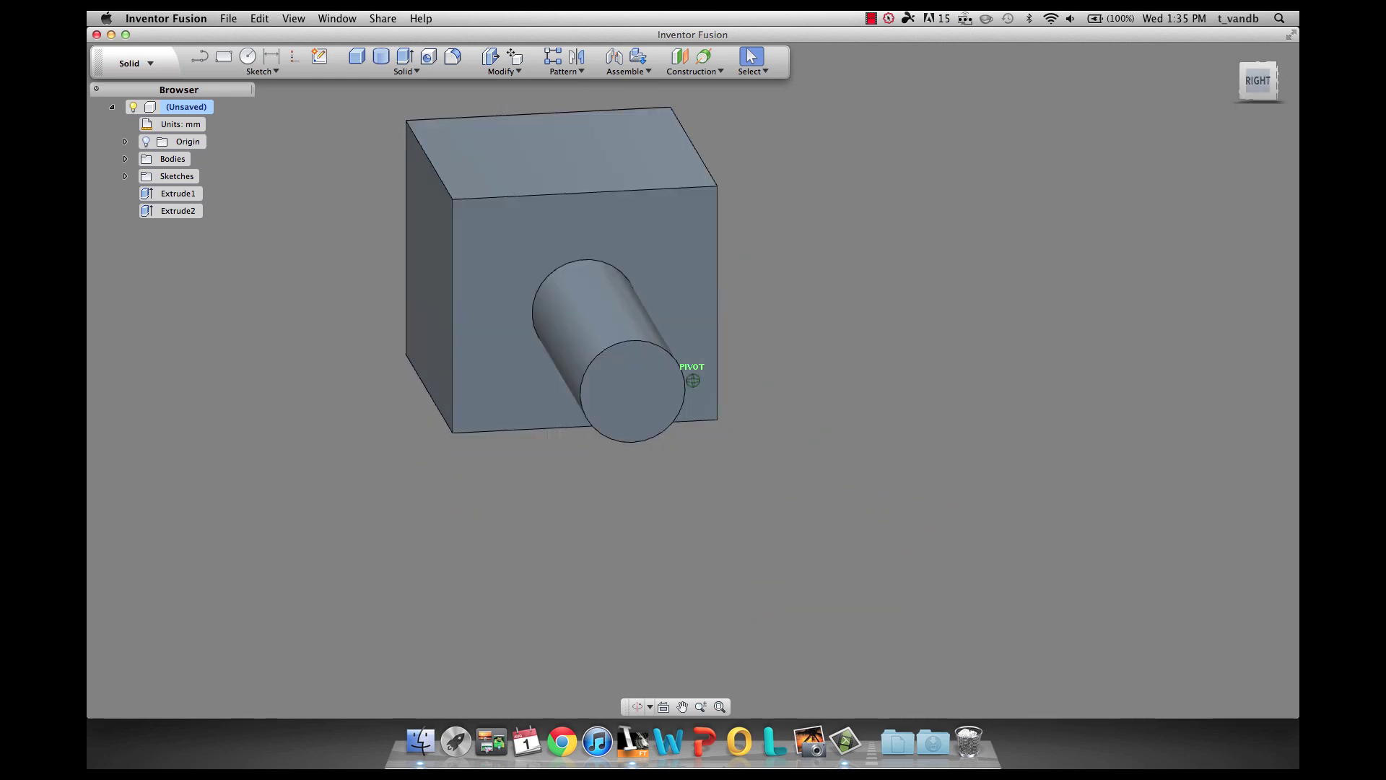
pyautogui.keyDown('shift'); pyautogui.moveTo(693, 380); pyautogui.dragTo(693, 381, button='middle'); pyautogui.keyUp('shift')
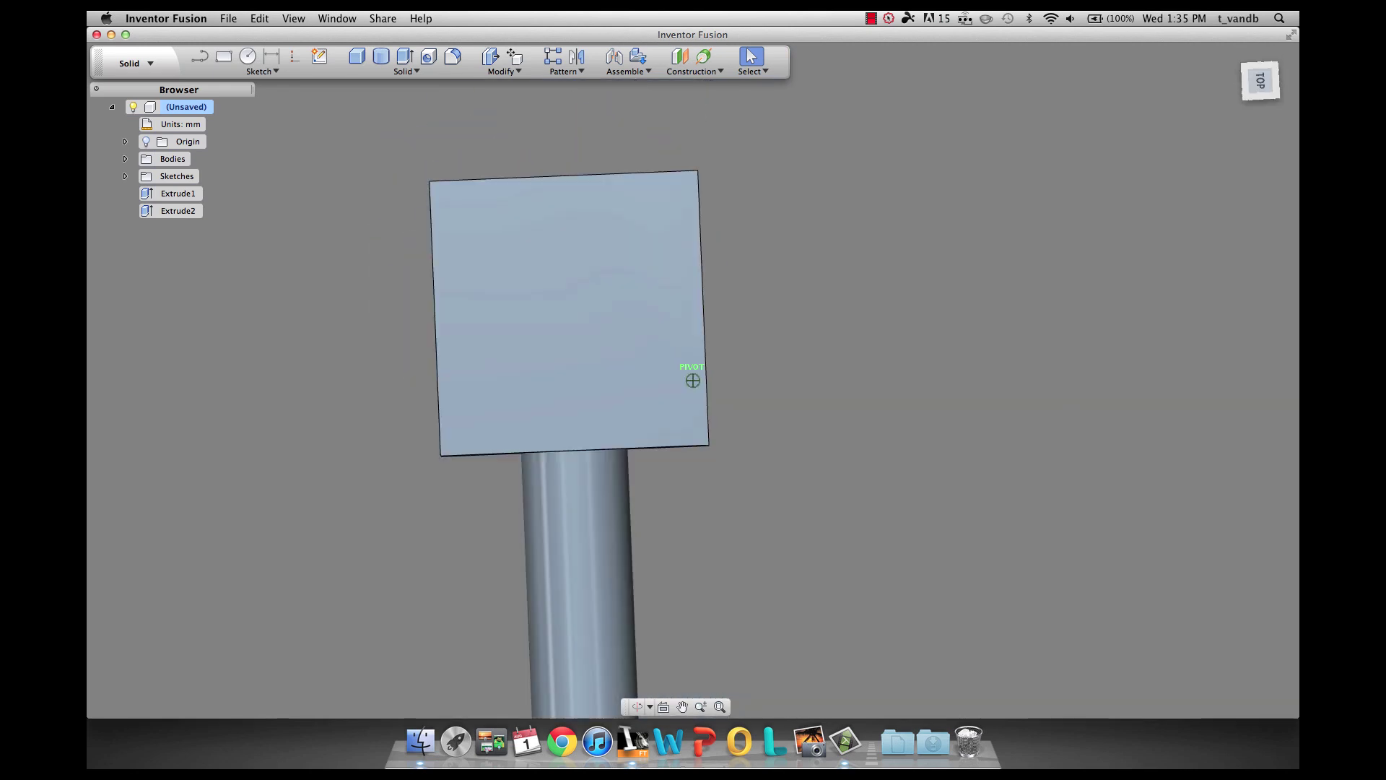
pyautogui.click(1247, 68)
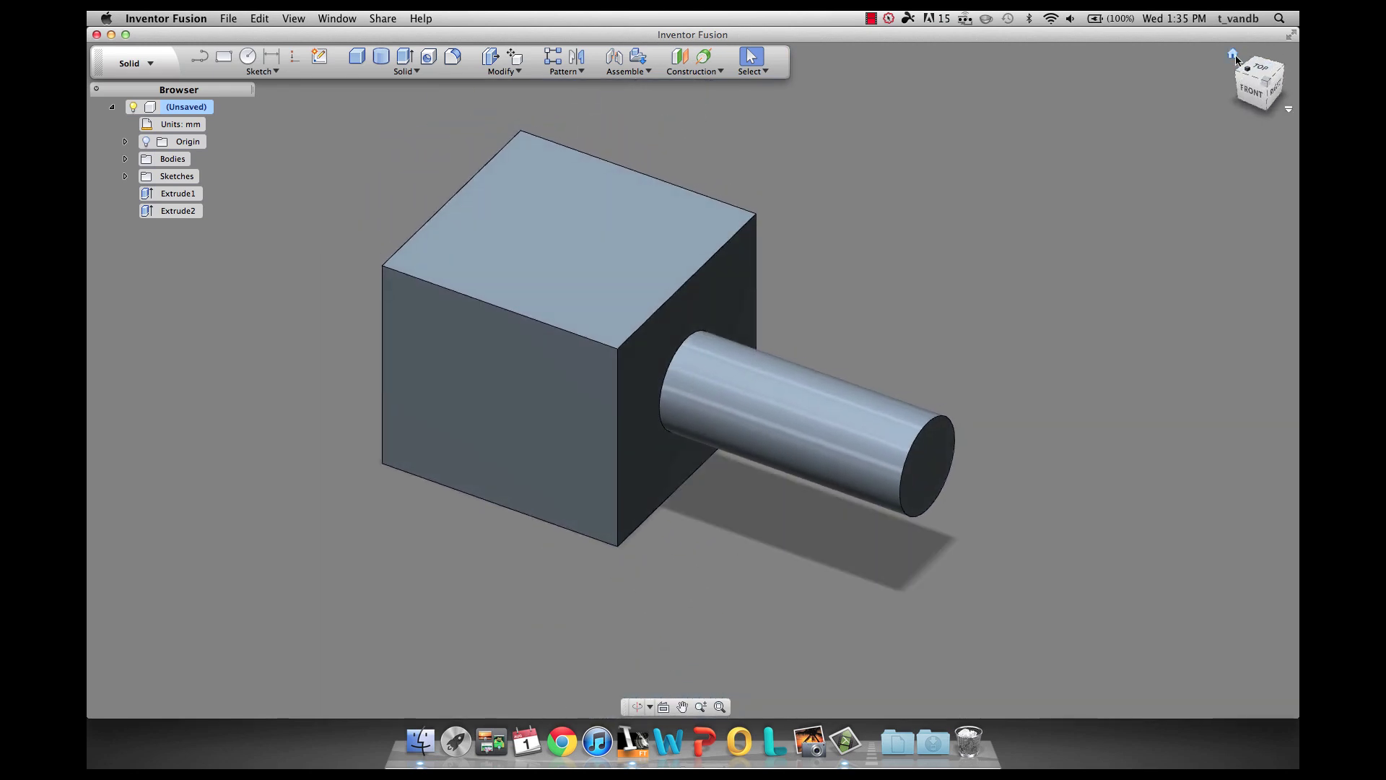
pyautogui.scroll(3, 766, 383)
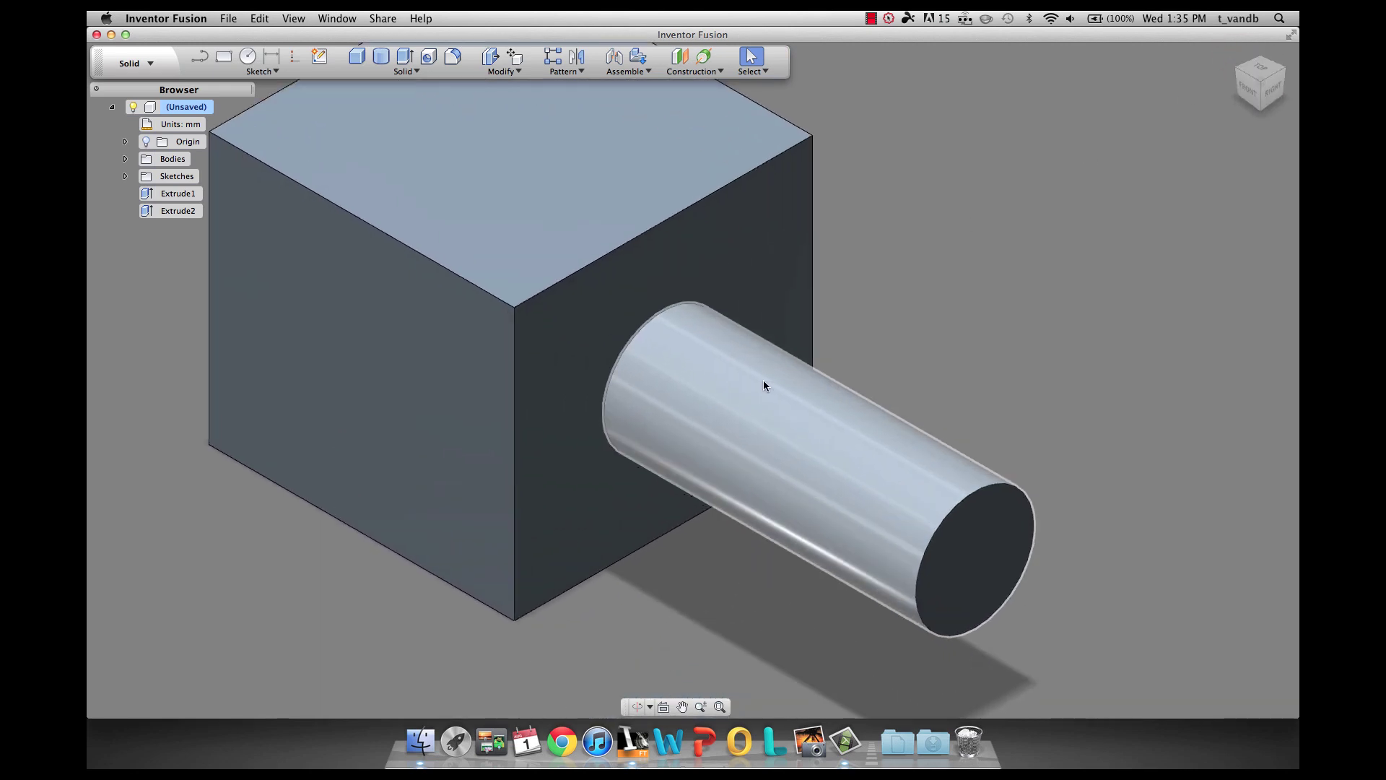
pyautogui.scroll(-5, 764, 380)
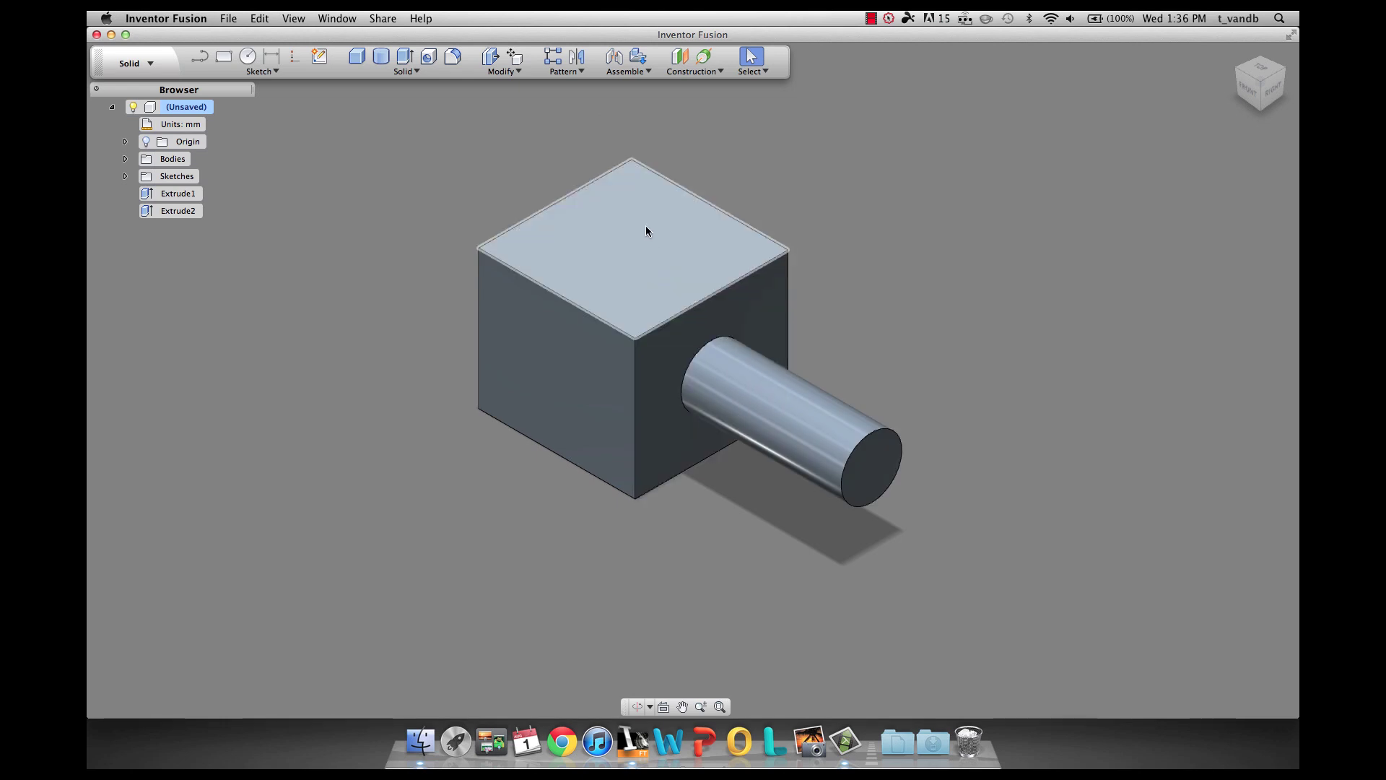
# Bring up the marking menu on the cube's top face
pyautogui.rightClick(604, 219)
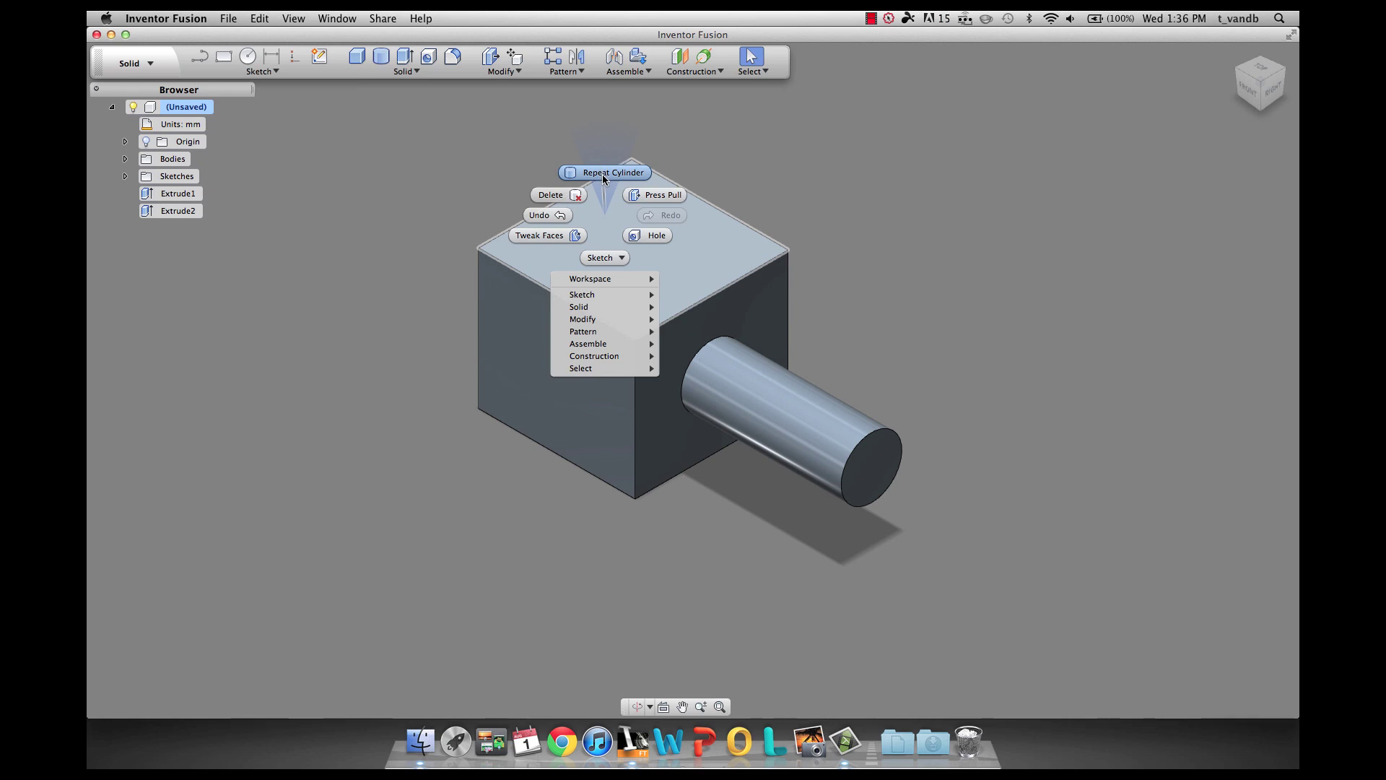
# Sketch a circle on the cube's top face
pyautogui.click(603, 175)
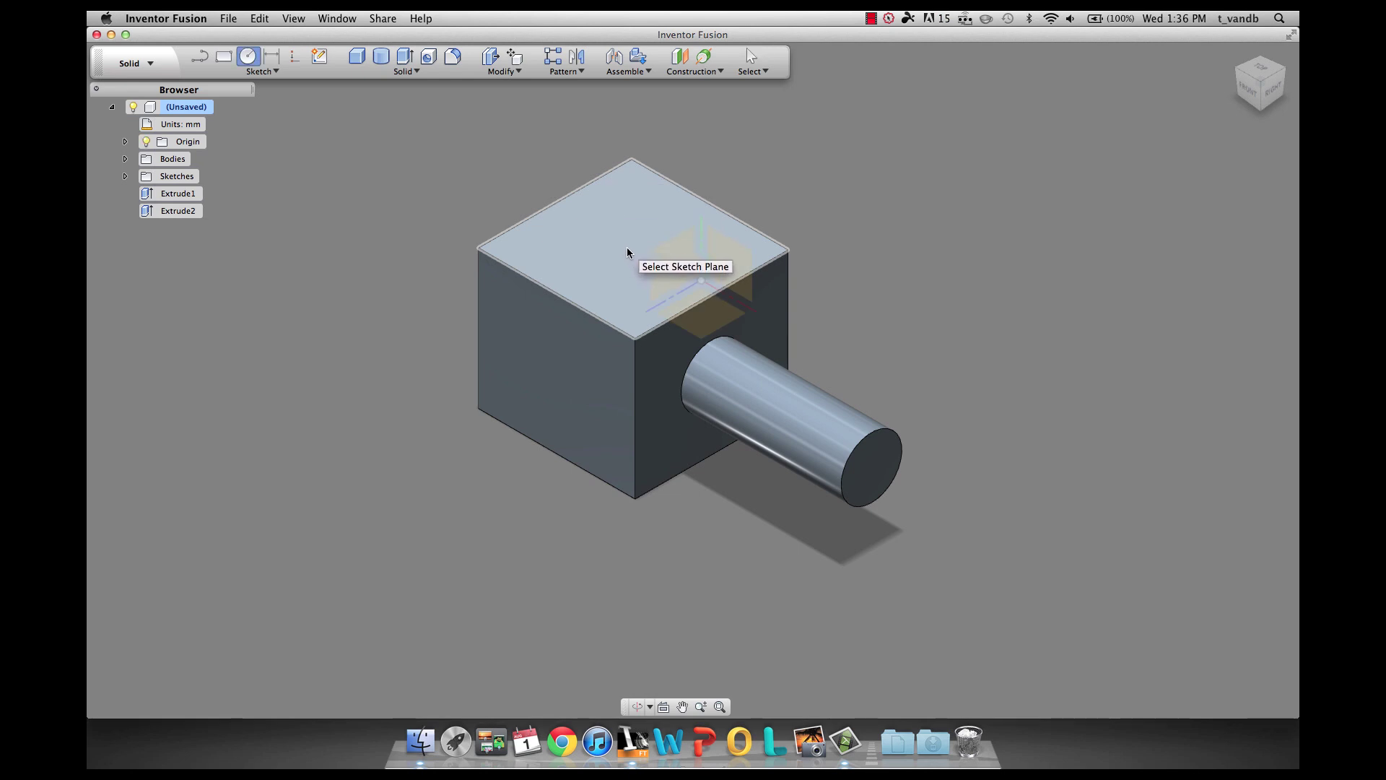
pyautogui.click(633, 282)
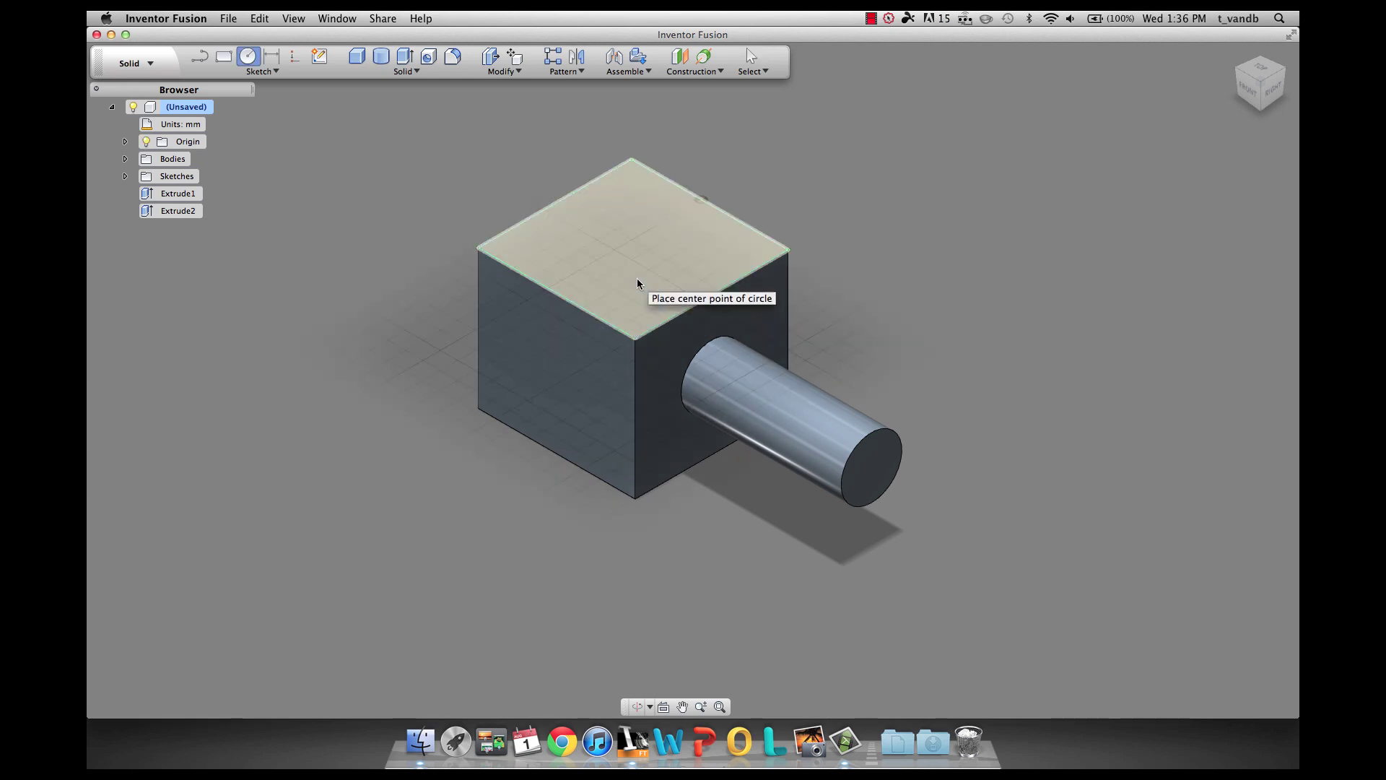
pyautogui.click(629, 249)
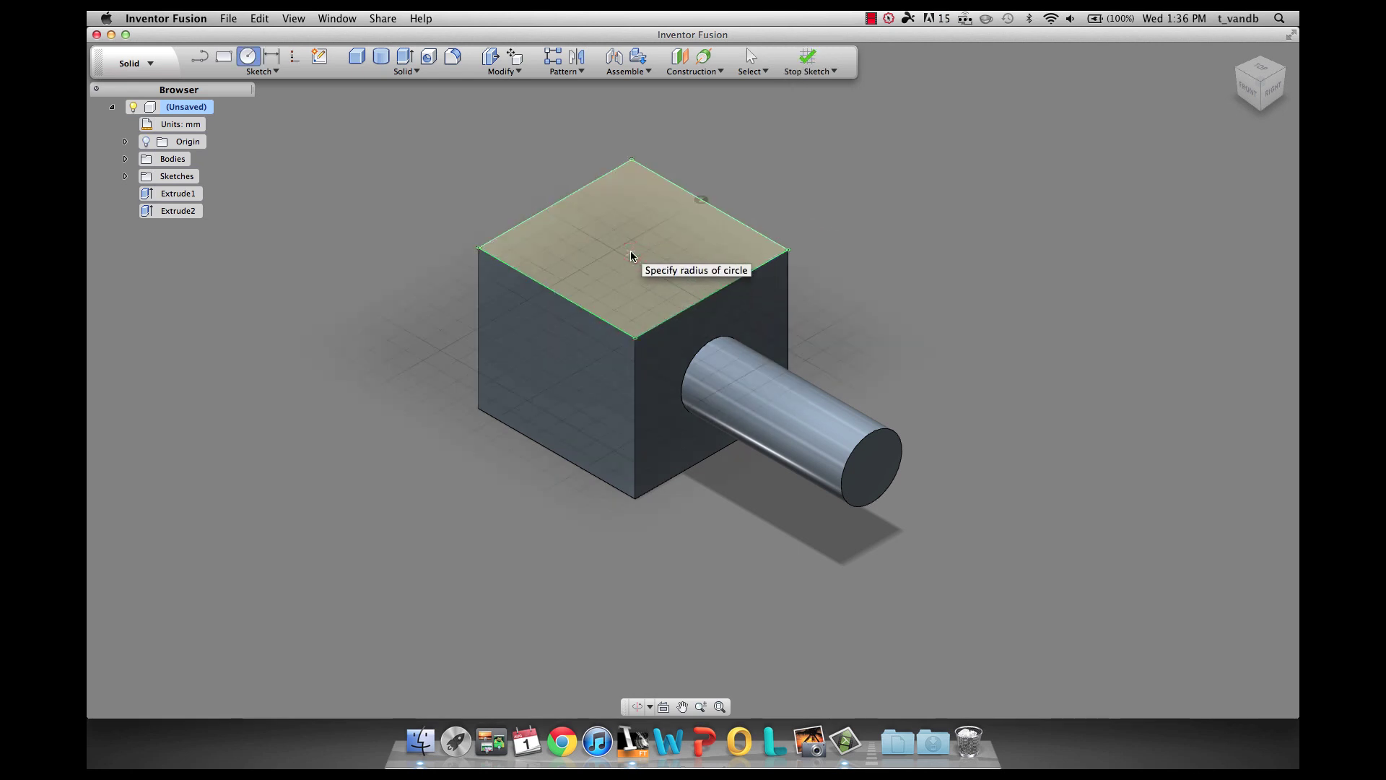
pyautogui.click(673, 234)
# Extrude the circle -56 mm into the cube as a cut
pyautogui.press('e')
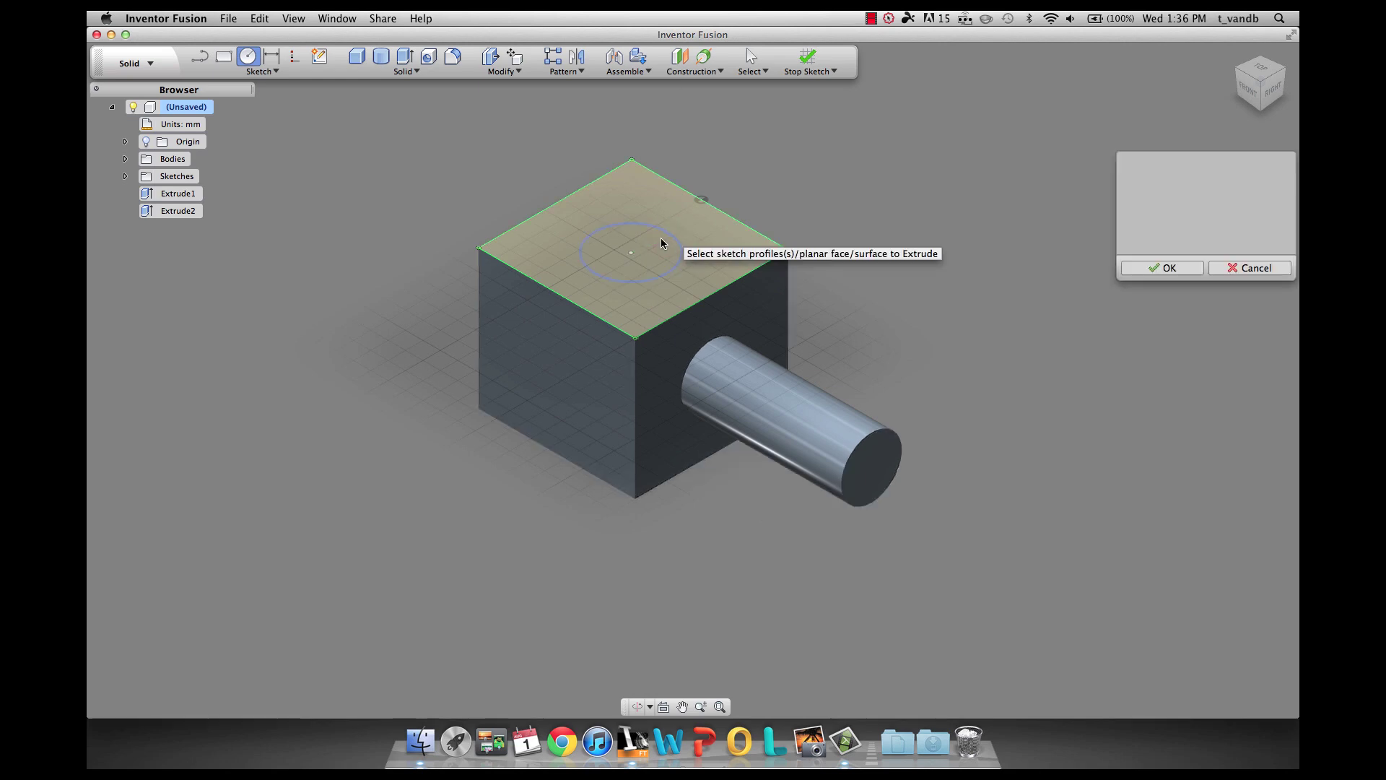
pyautogui.click(662, 244)
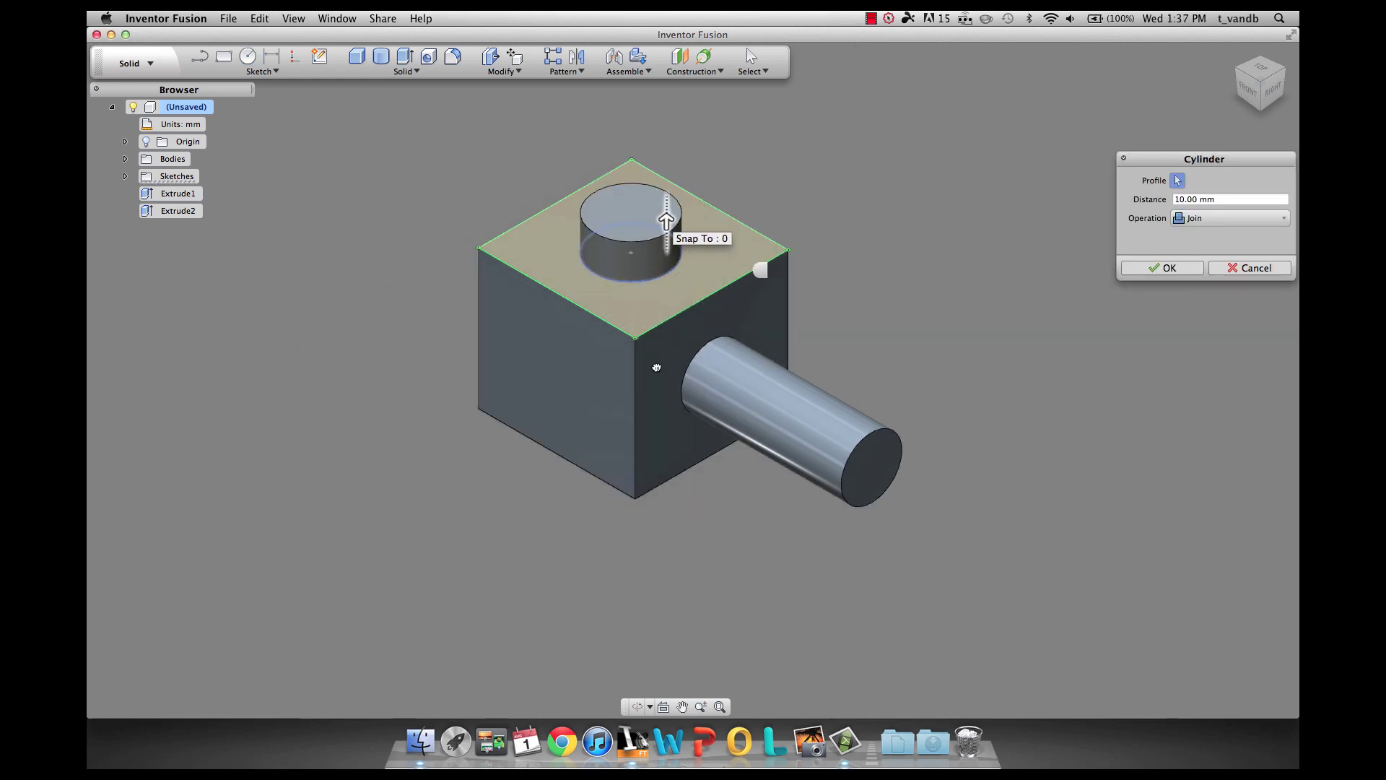
pyautogui.moveTo(656, 367); pyautogui.dragTo(700, 548)
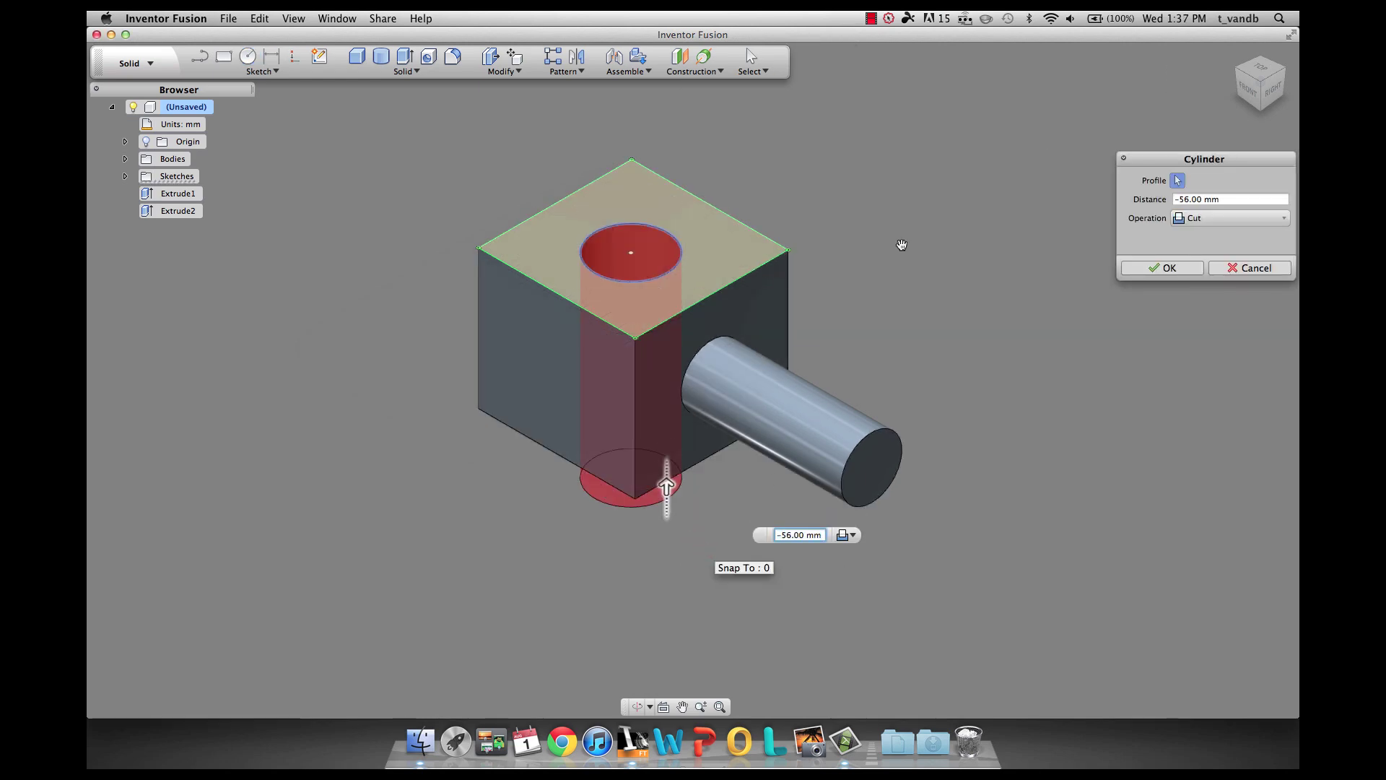
pyautogui.click(1147, 268)
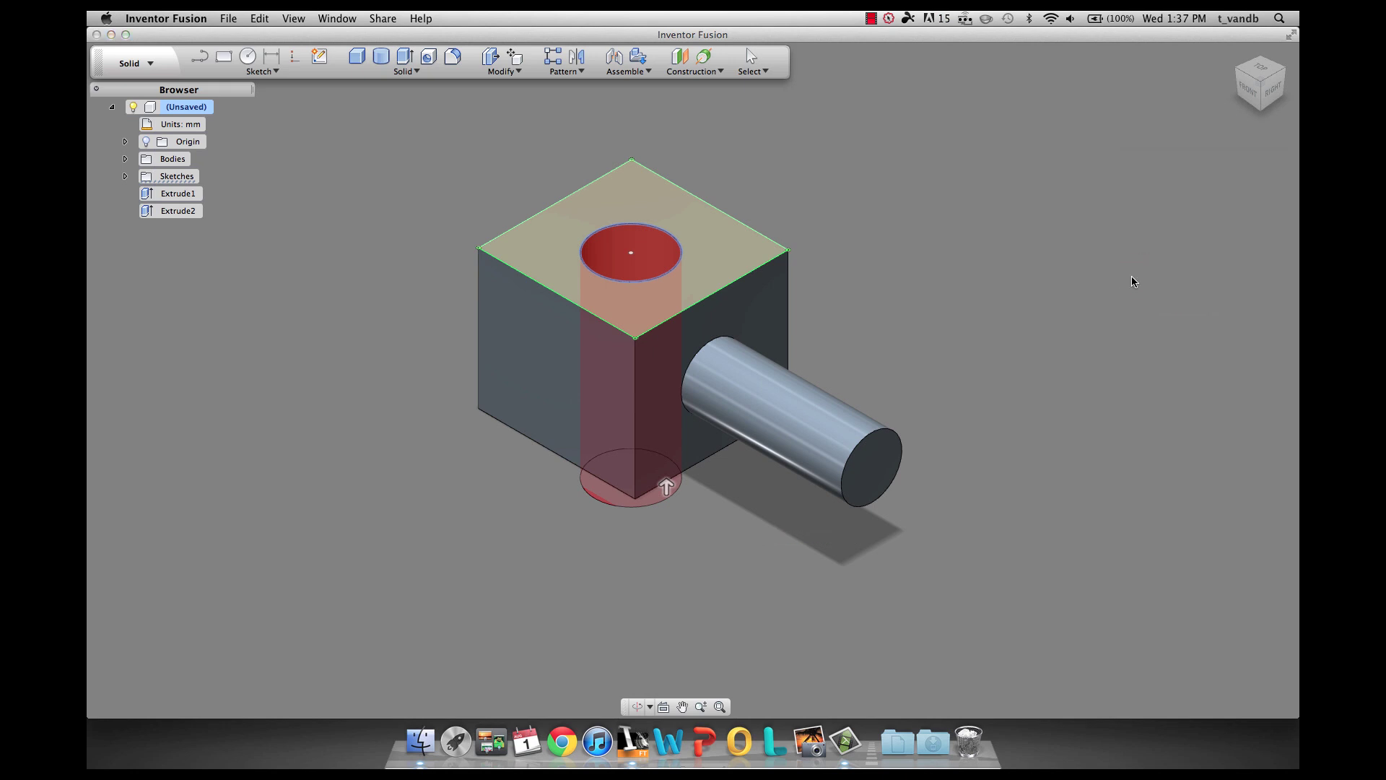